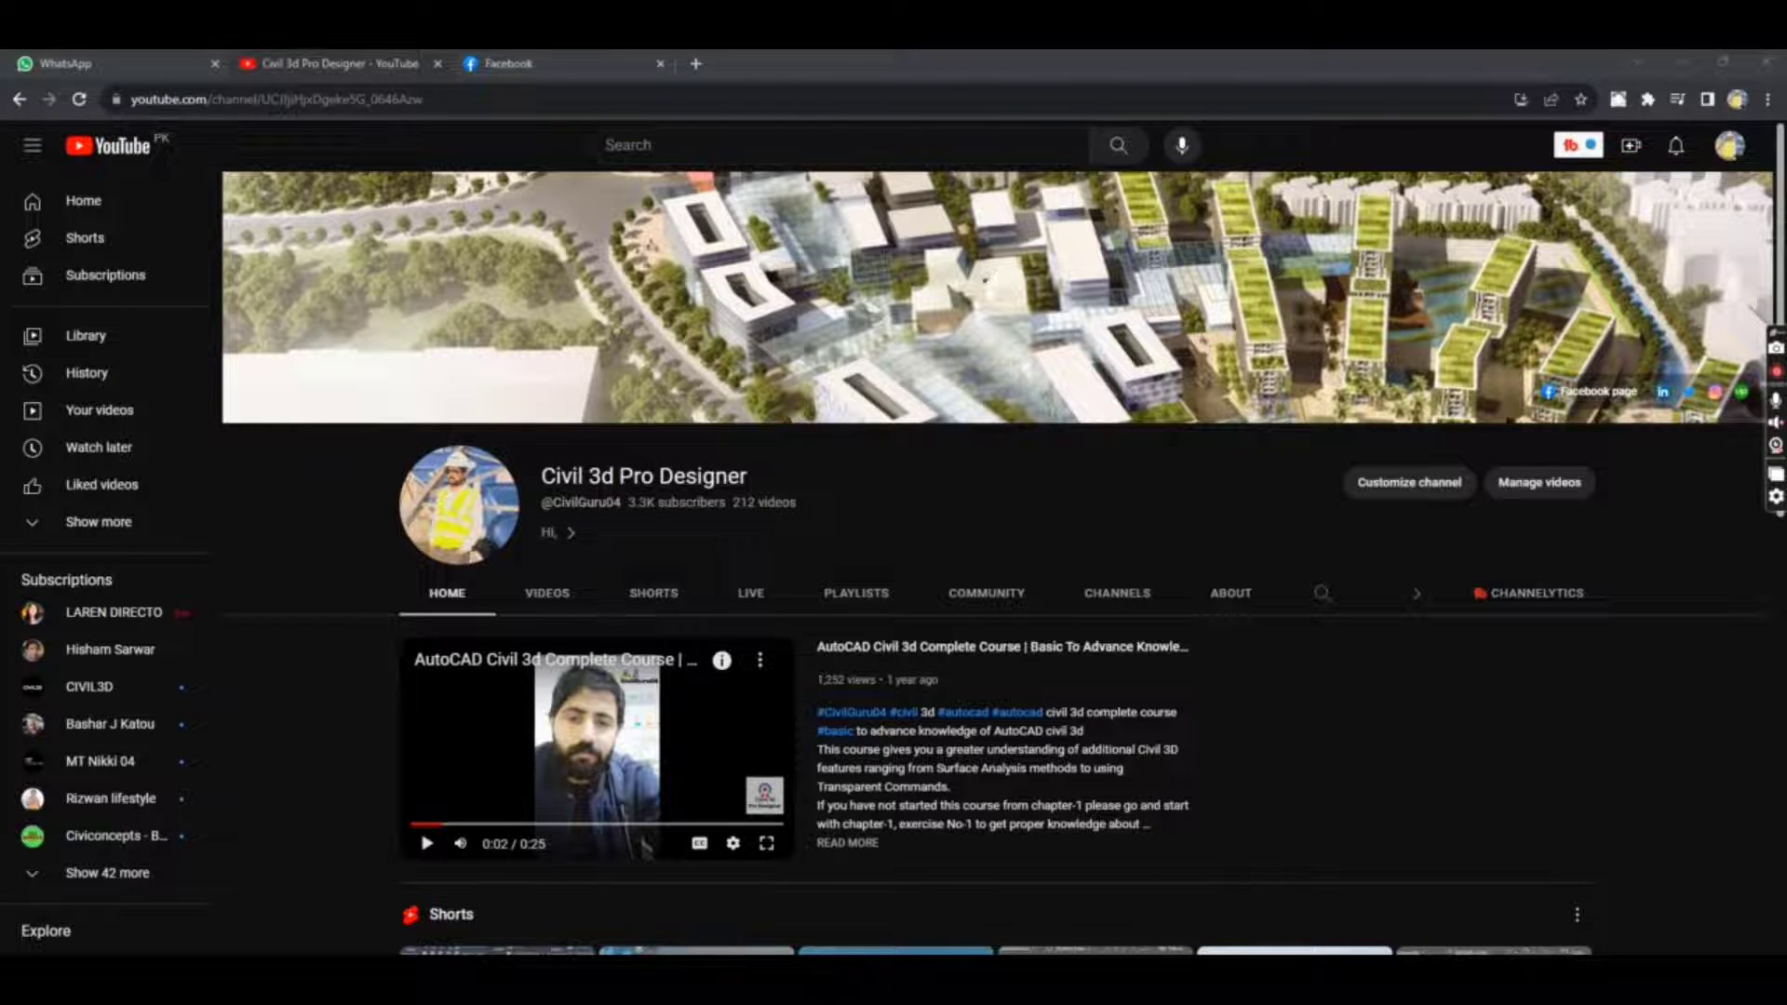
- Switch from the YouTube channel page to the AutoCAD drawing Drawing1.dwg
{"action": "left_click", "coordinate": [1043, 907]}
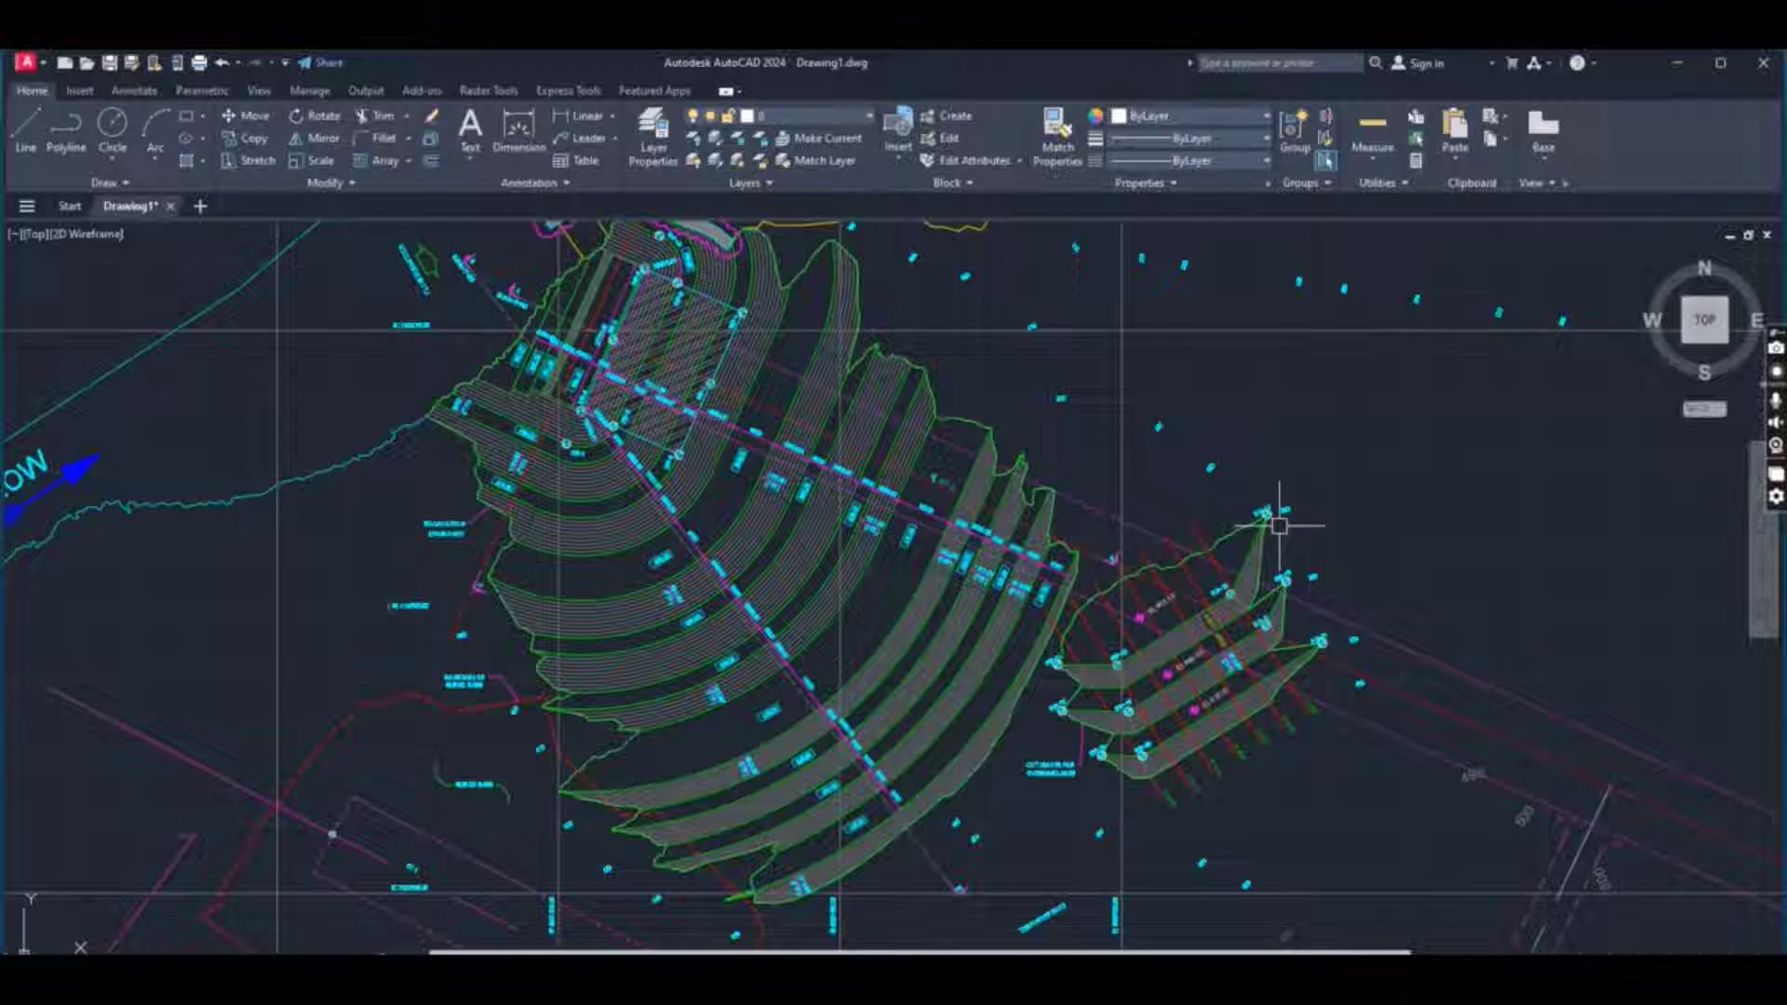
- Pan across the graded slope contours, then return to the Excel coordinate sheet
{"action": "middle_click_drag", "start_coordinate": [1279, 526], "coordinate": [1305, 461]}
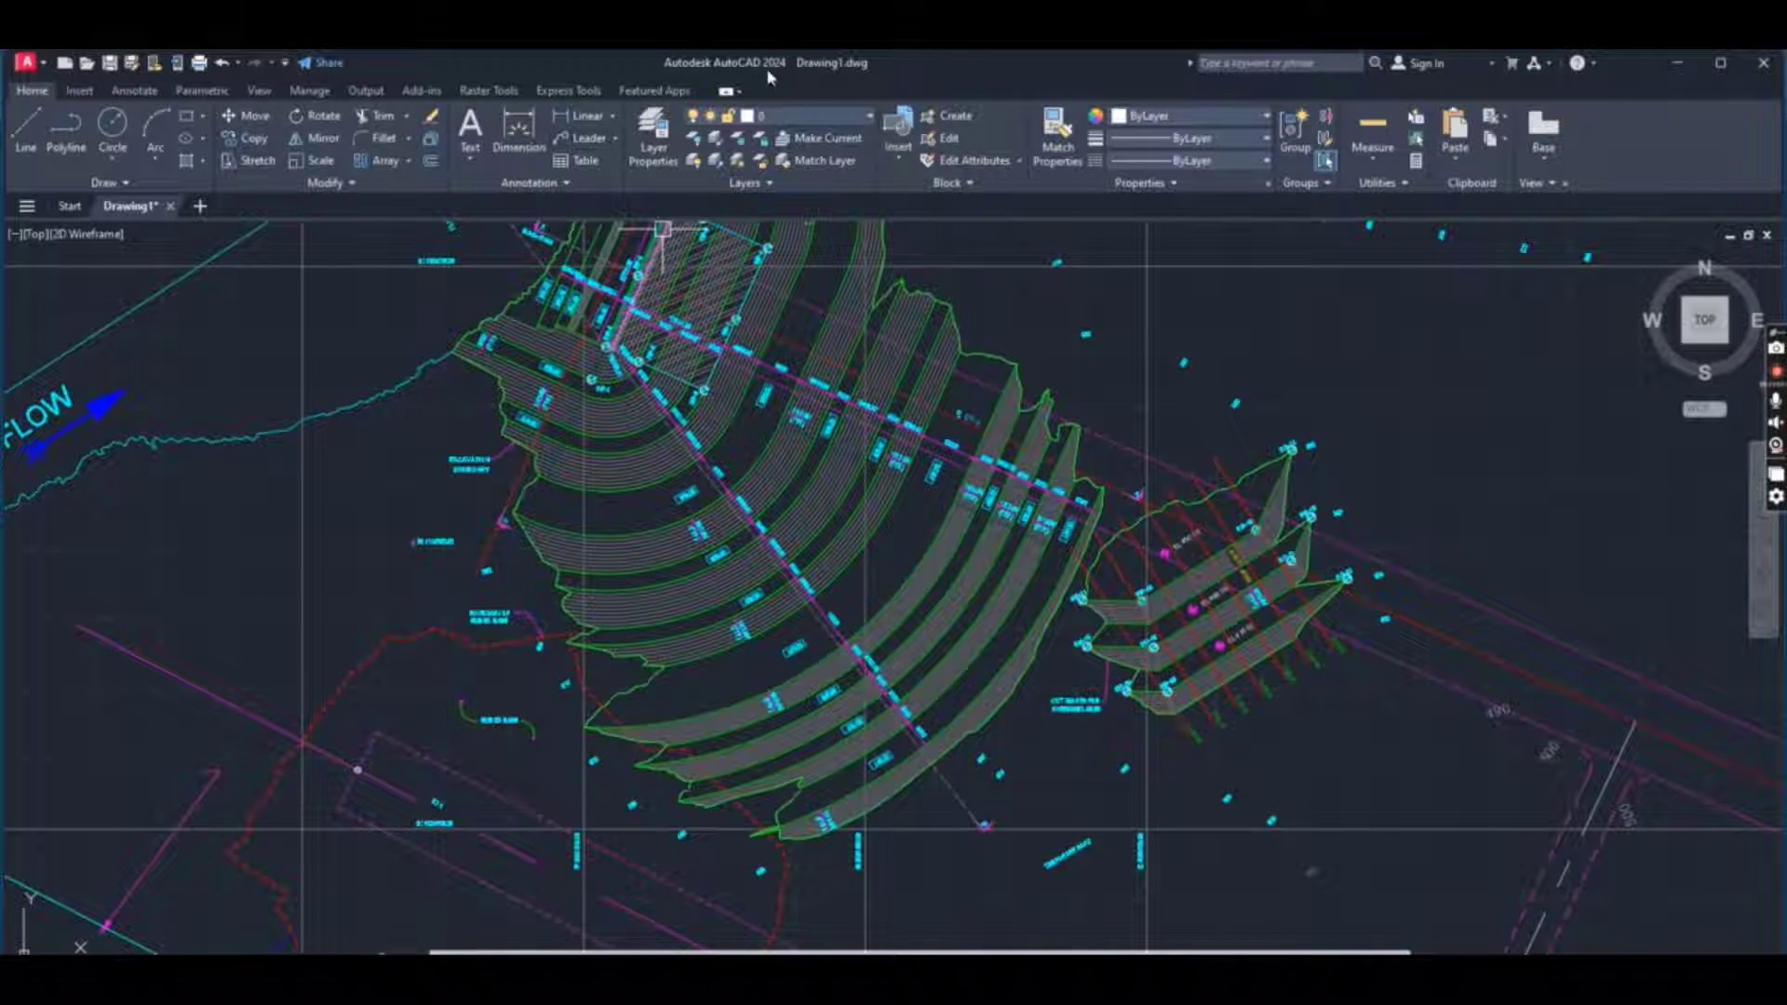
{"action": "middle_click_drag", "start_coordinate": [1245, 598], "coordinate": [1204, 645]}
{"action": "key", "text": "alt+Tab"}
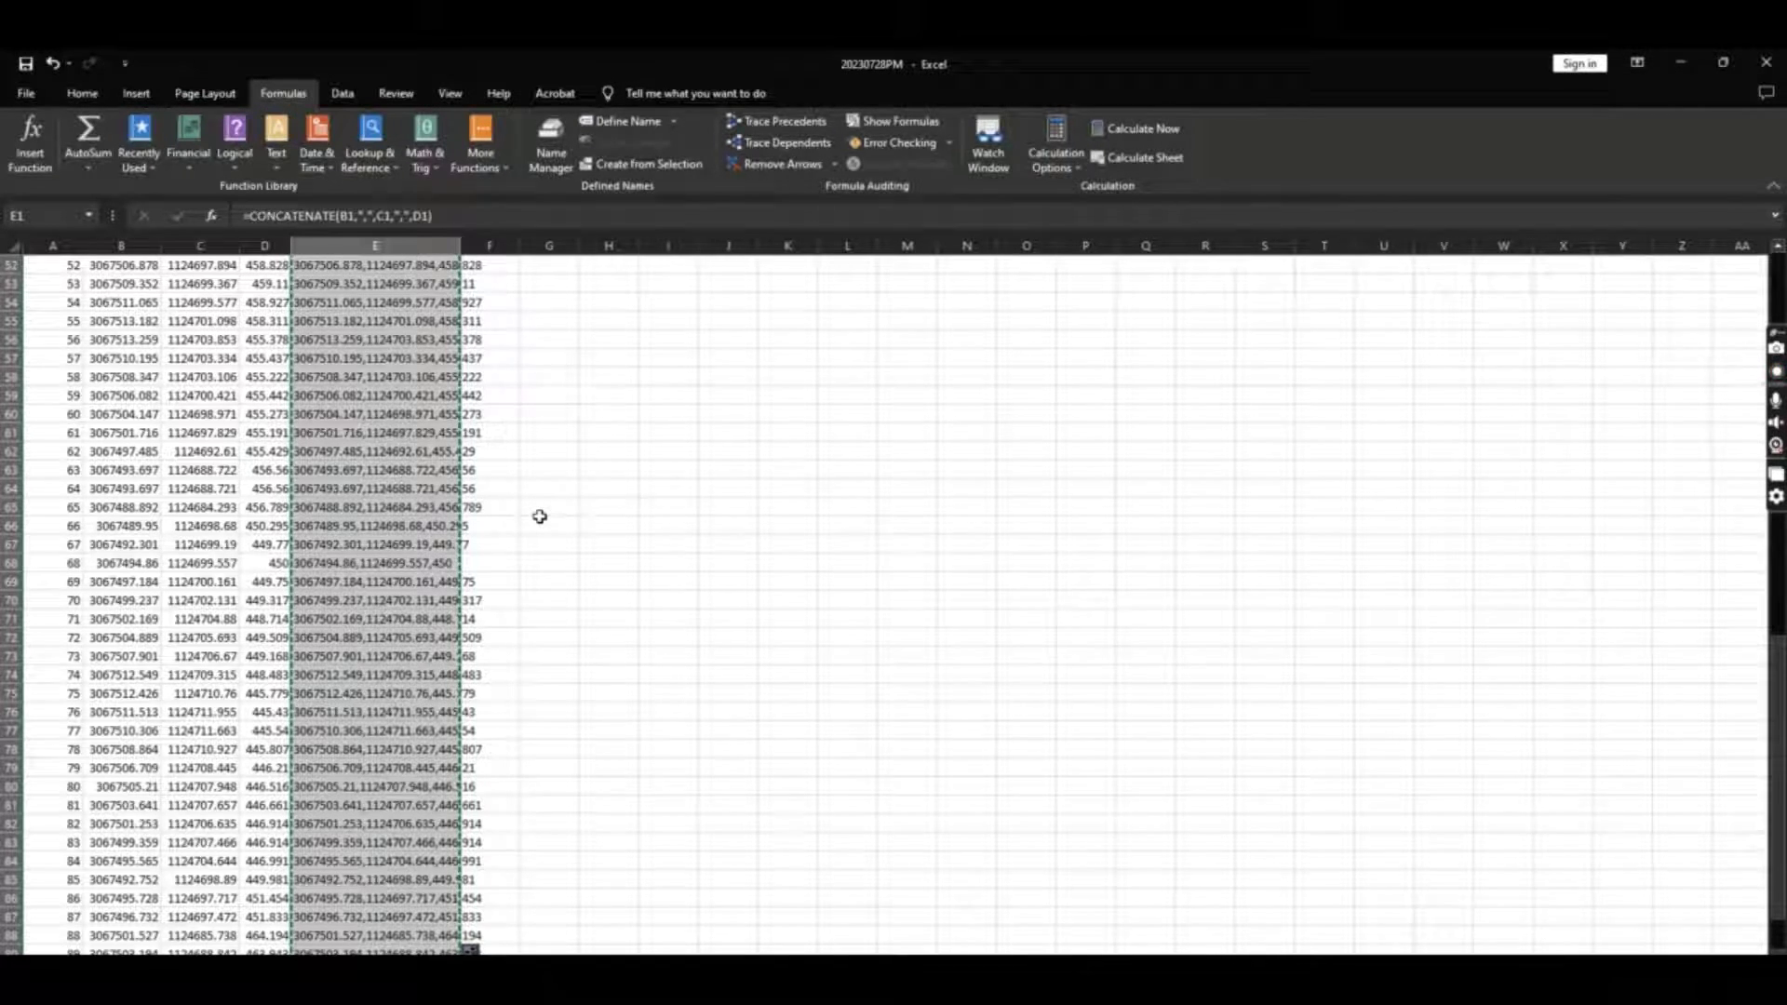
- Undo the column E fill-down and the E1 formula, leaving cell E1 selected for a new formula
{"action": "key", "text": "ctrl+z"}
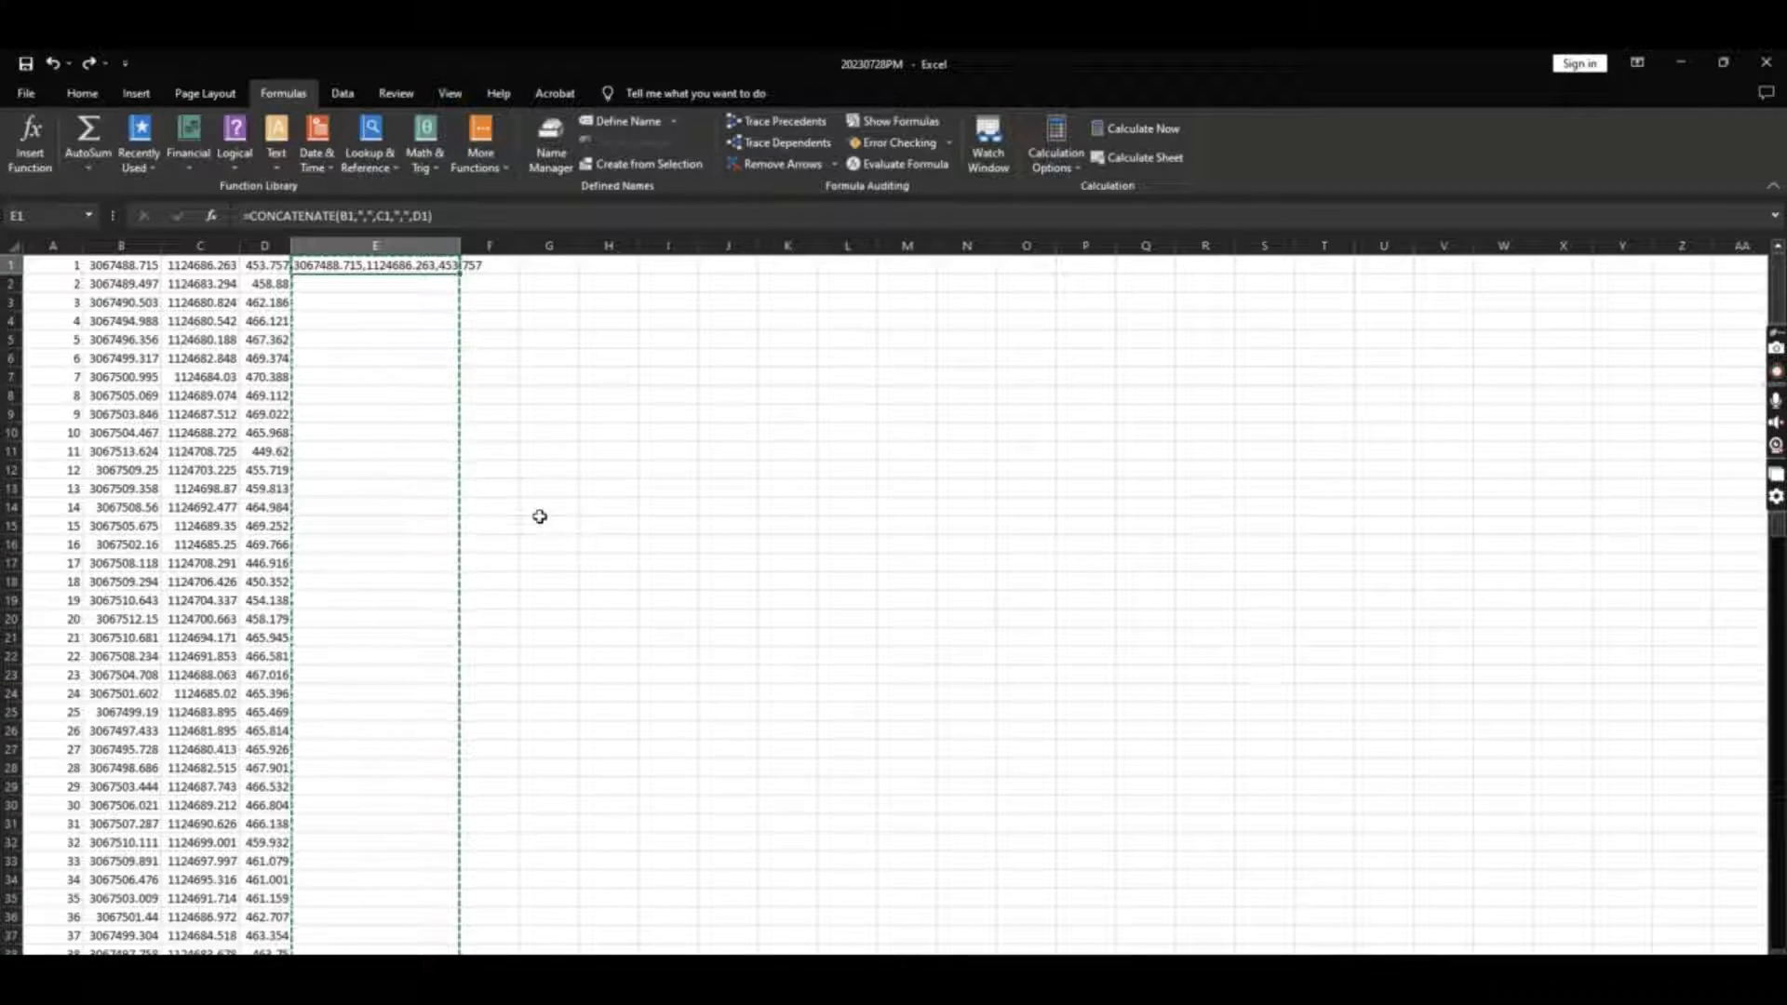
{"action": "key", "text": "ctrl+z"}
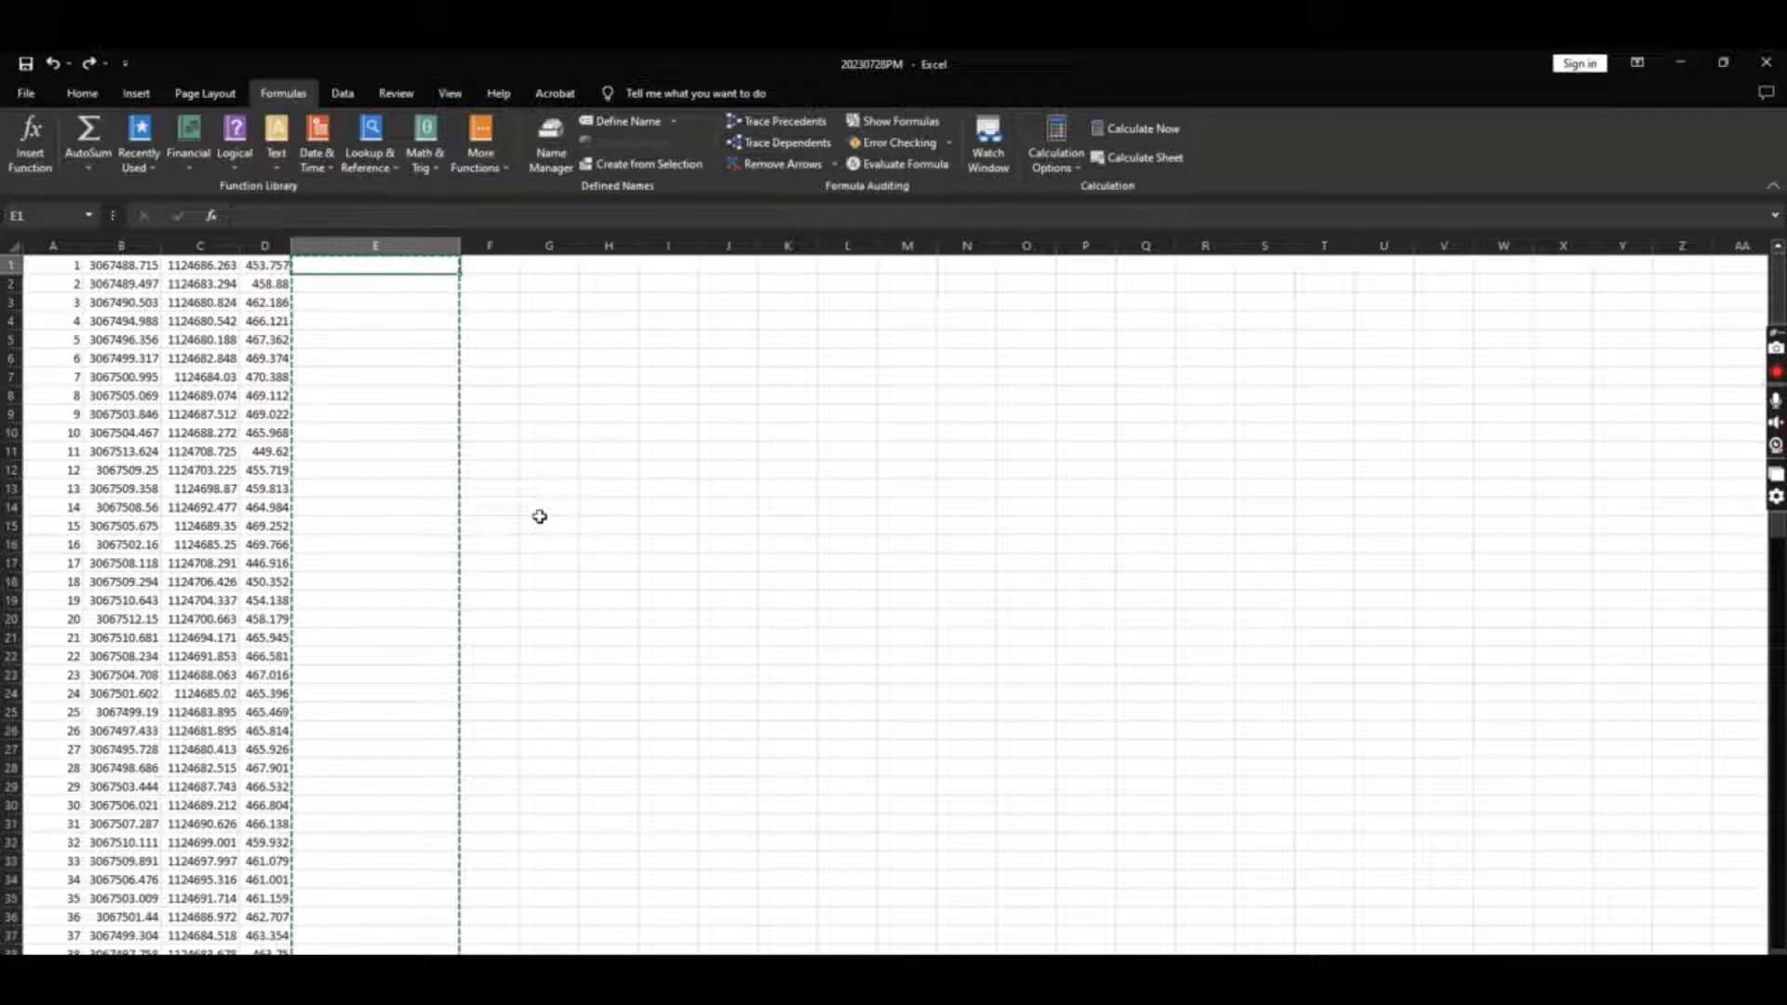
{"action": "key", "text": "Escape"}
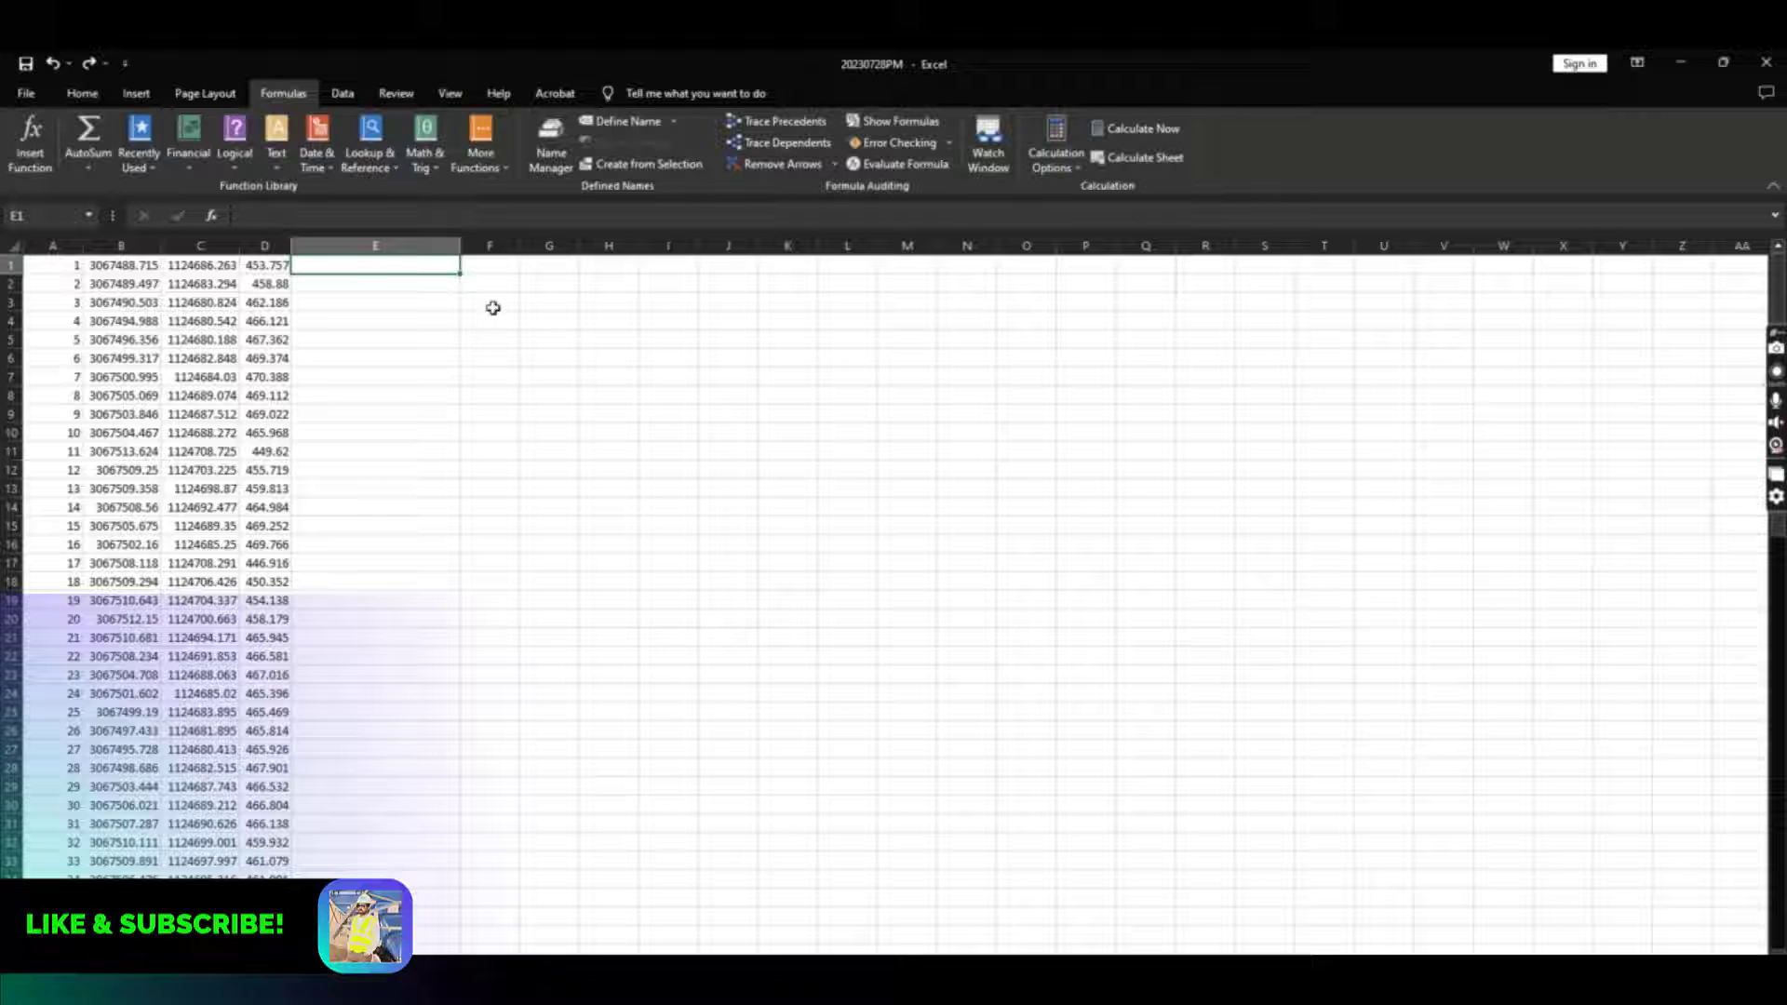
{"action": "left_click", "coordinate": [429, 325]}
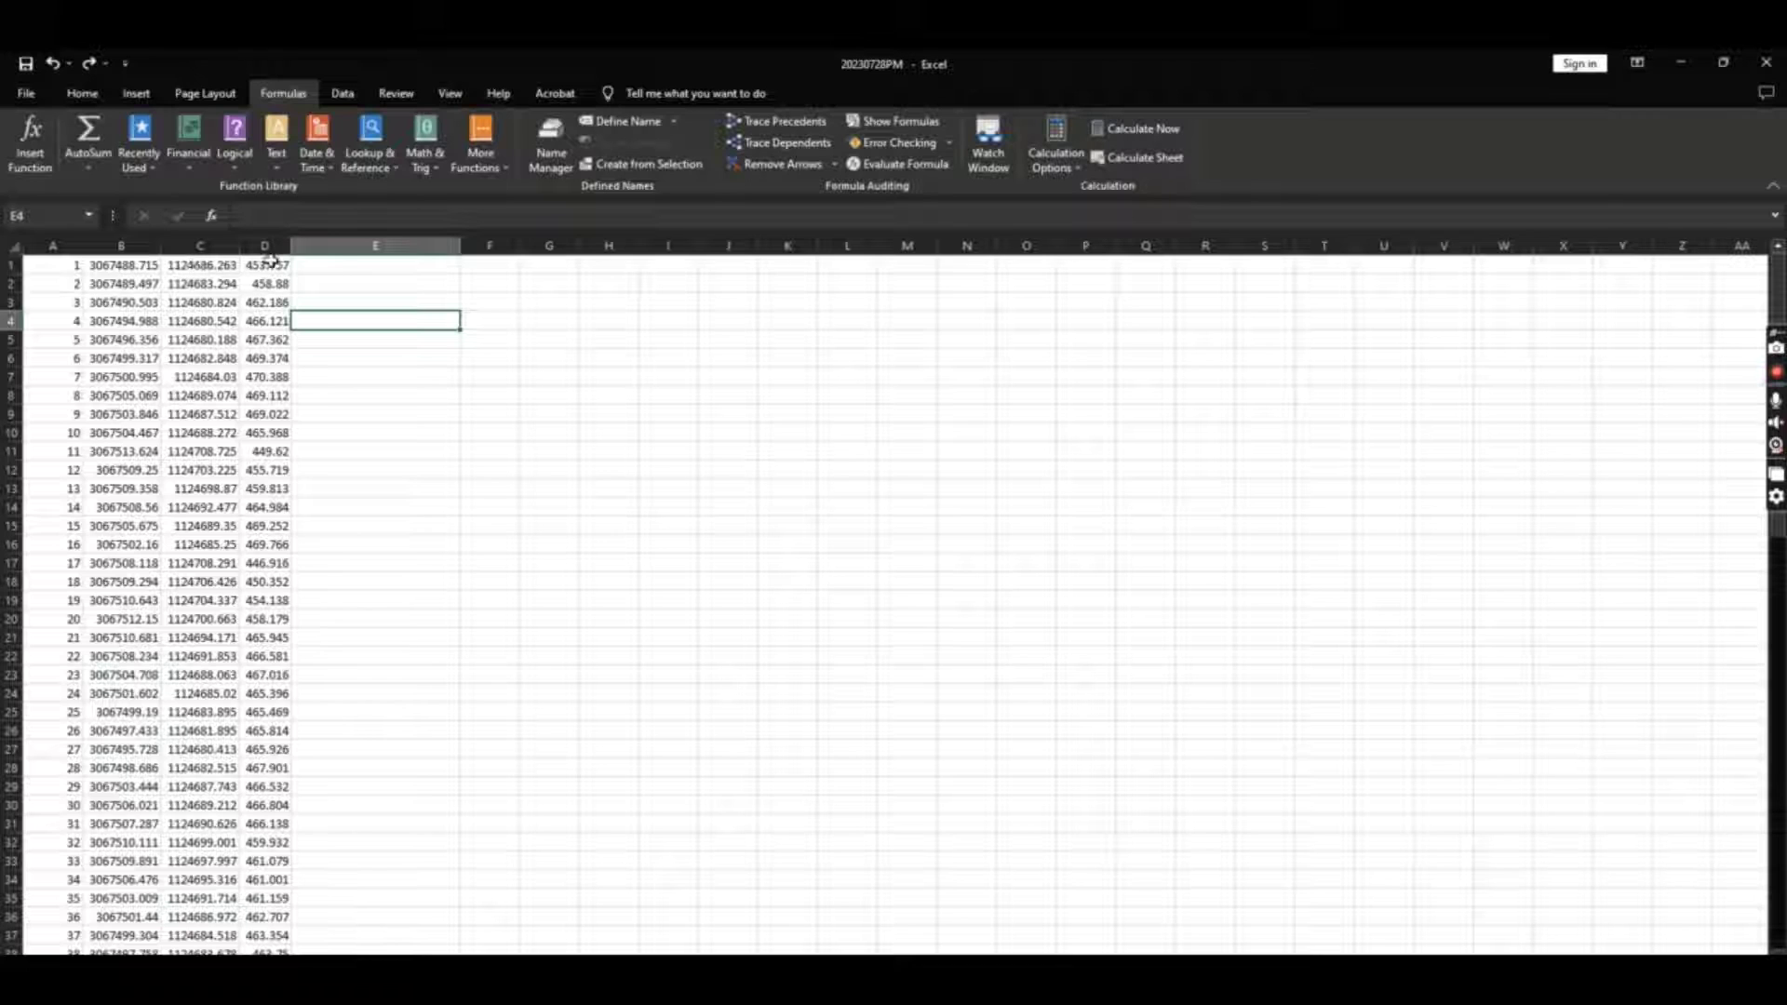
{"action": "left_click", "coordinate": [340, 265]}
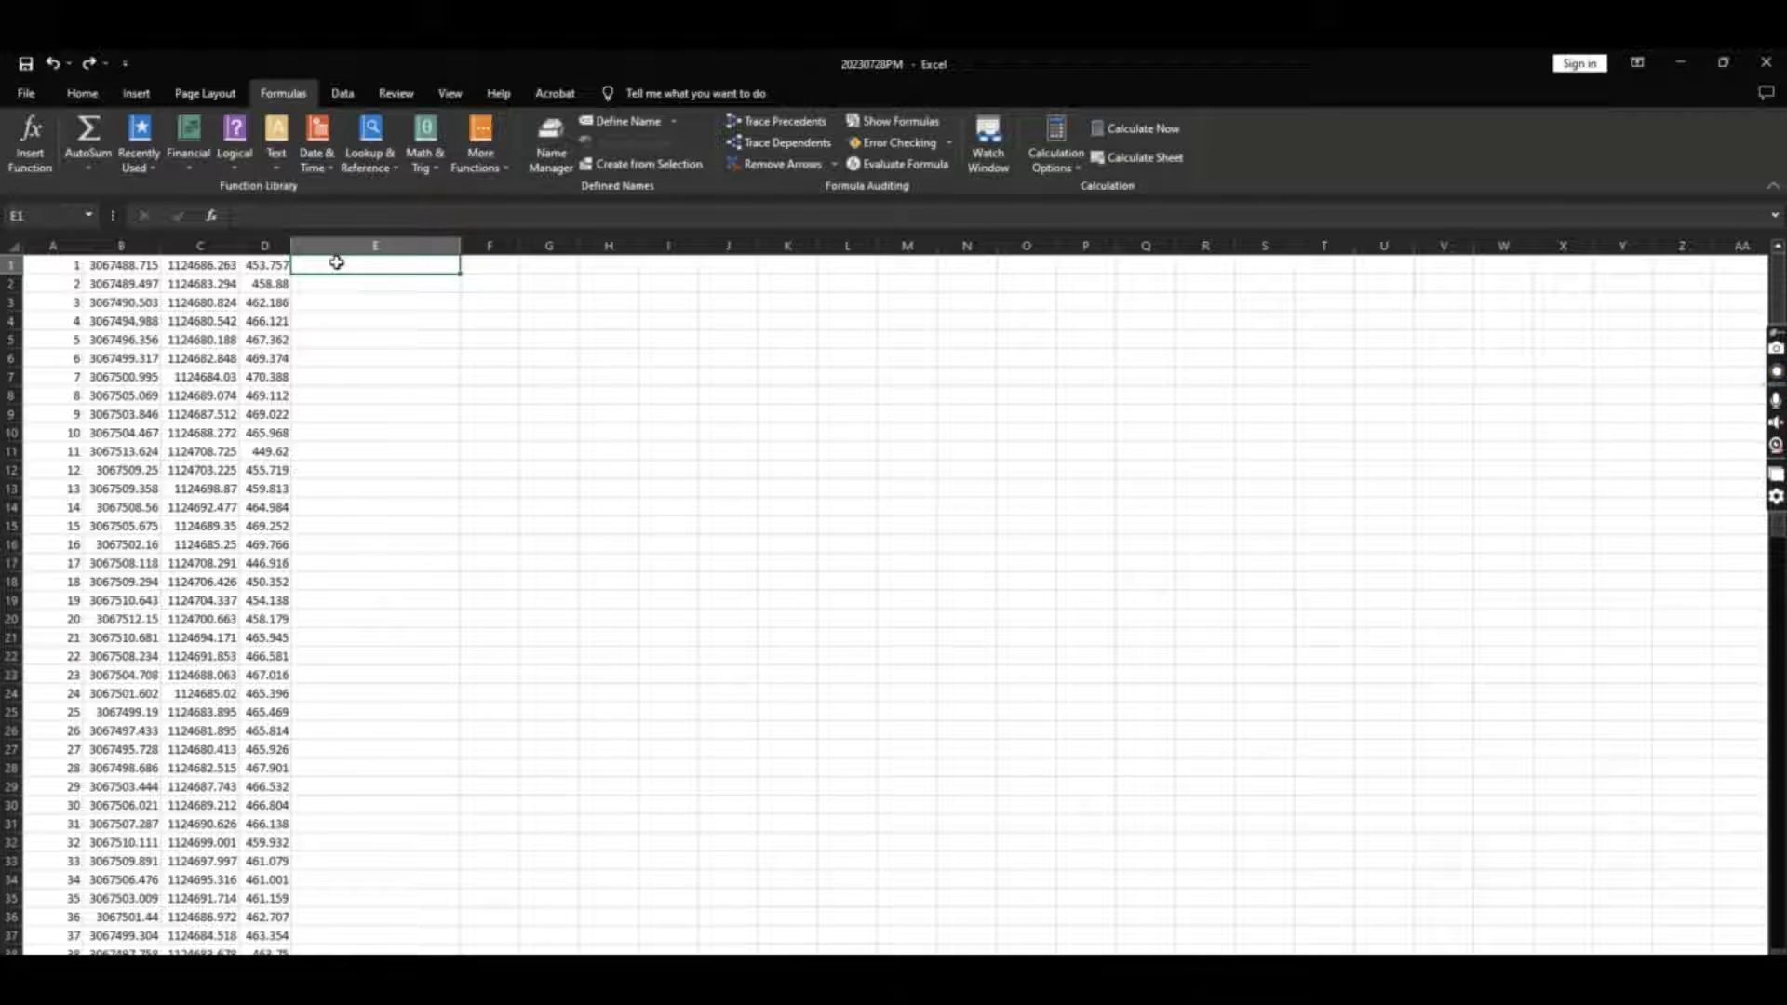
{"action": "left_click", "coordinate": [82, 93]}
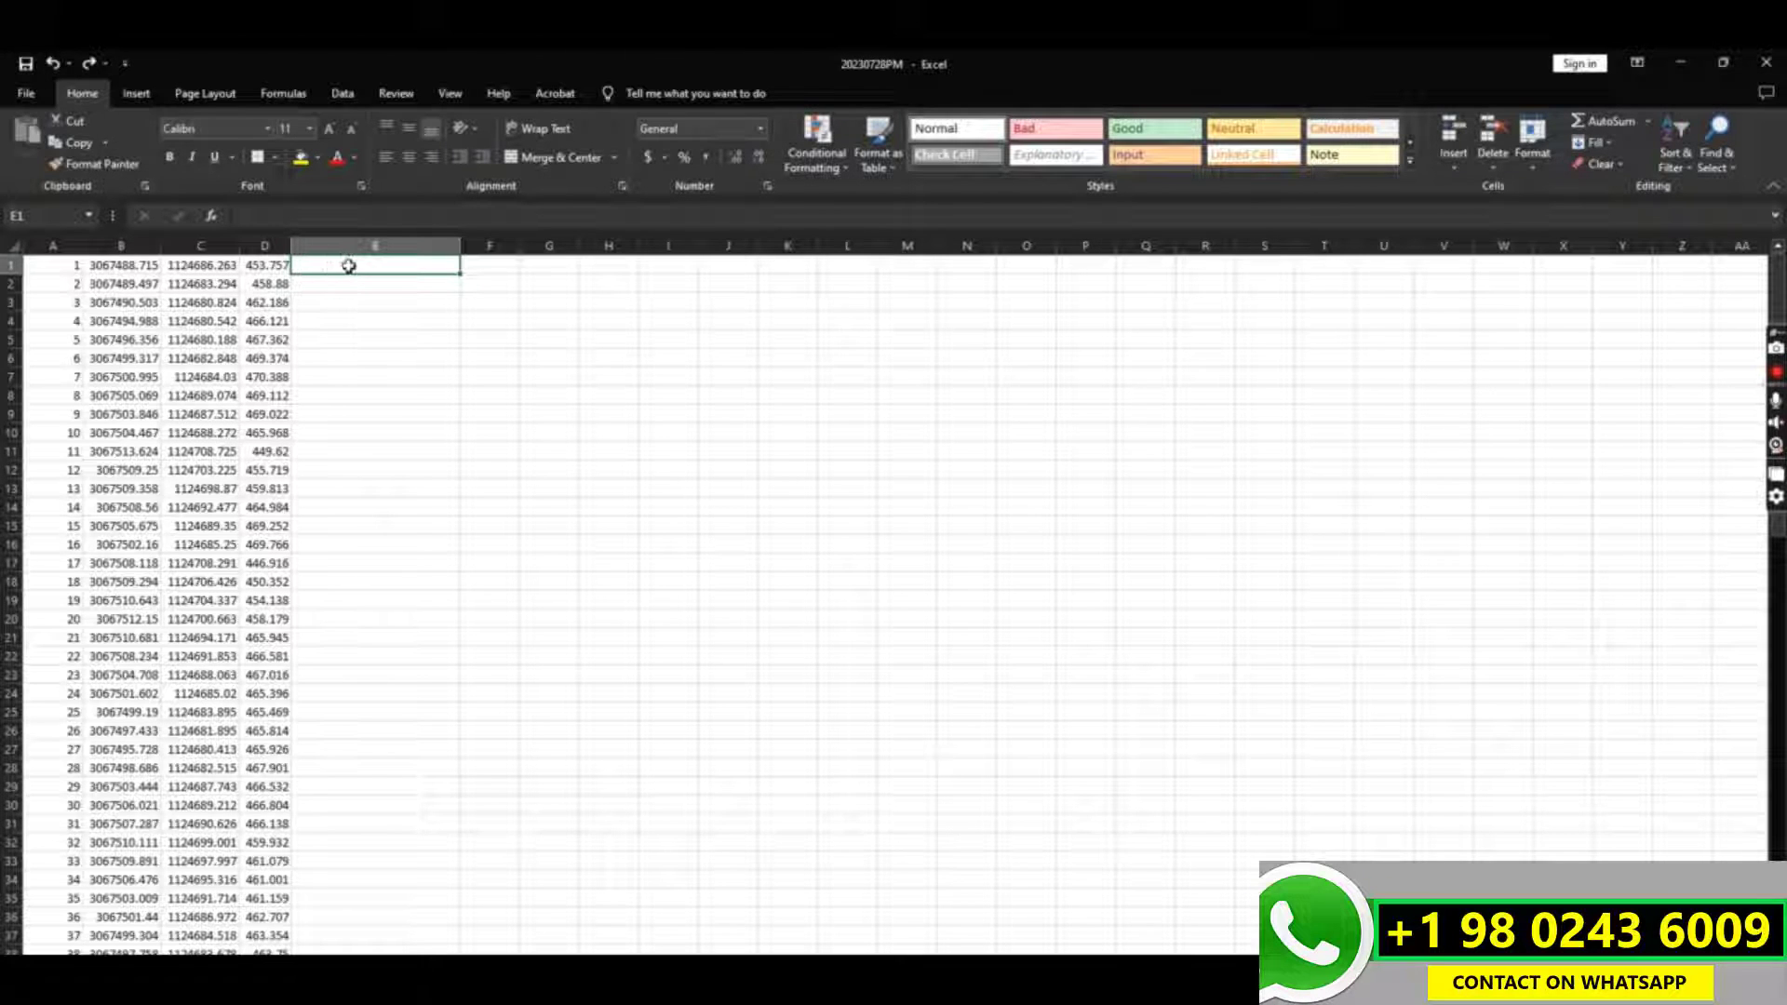
{"action": "left_click", "coordinate": [285, 94]}
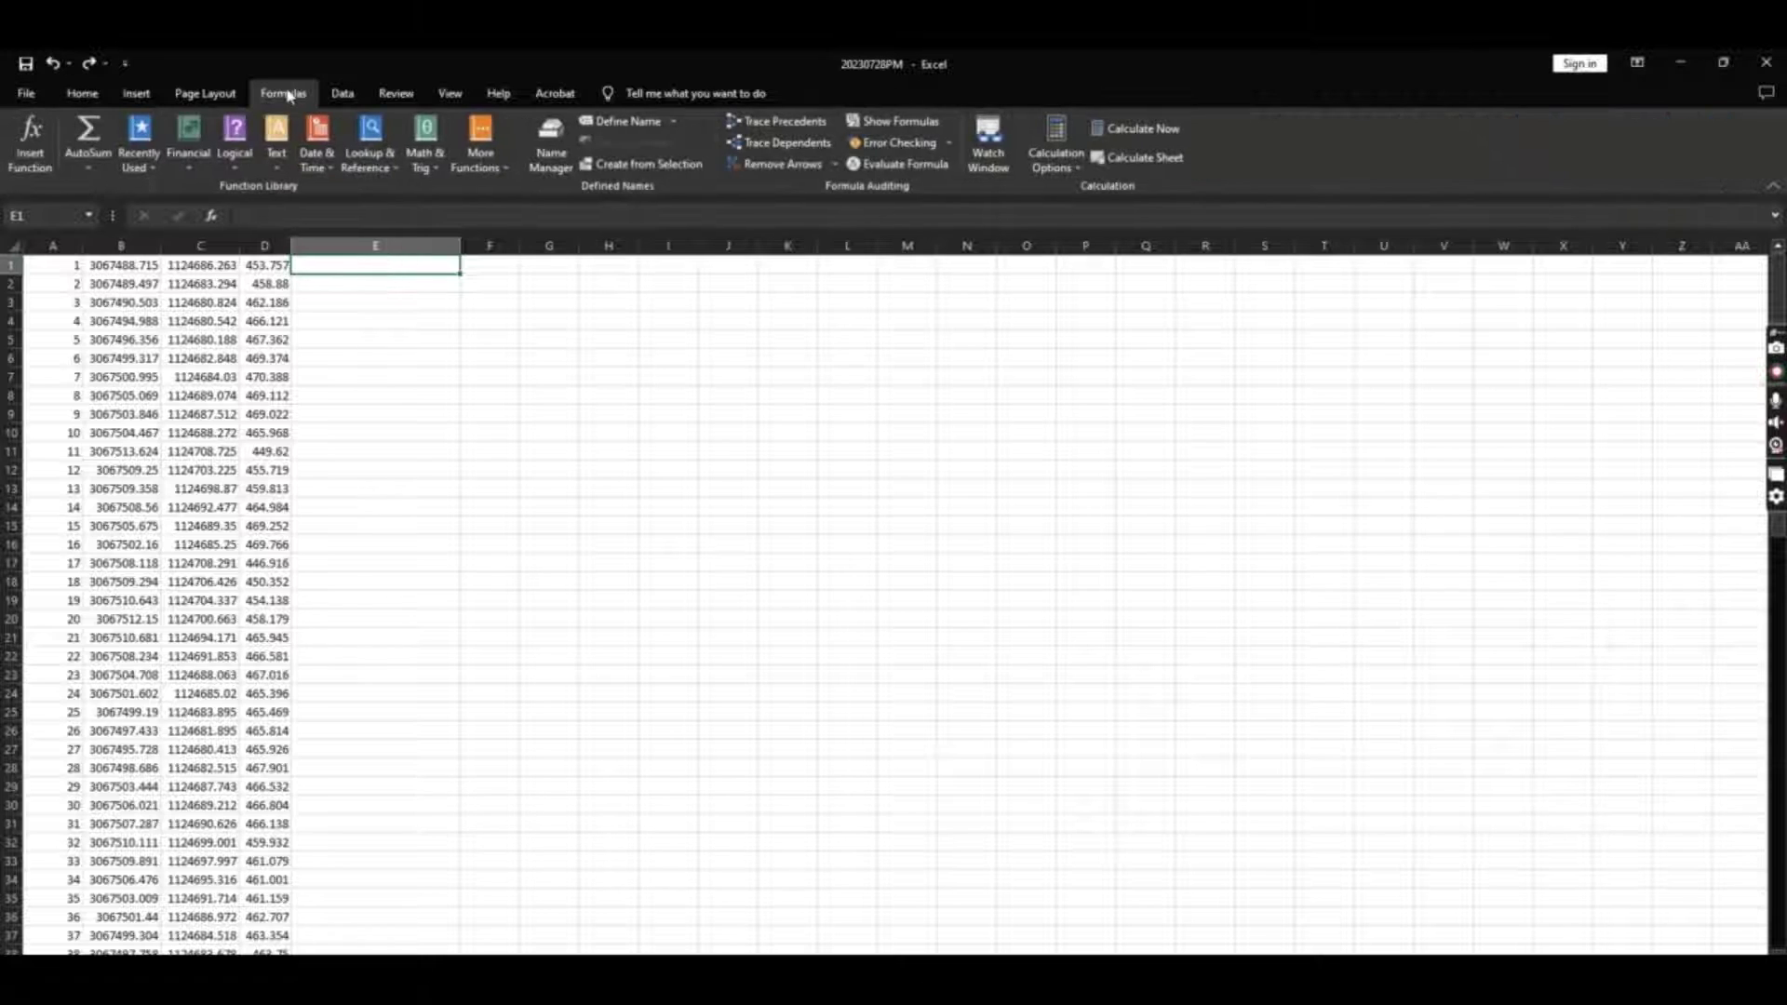
- Enter =CONCATENATE(B1,",",C1,",",D1) in E1, giving 3067488.715,1124686.263,453.757
{"action": "left_click", "coordinate": [277, 156]}
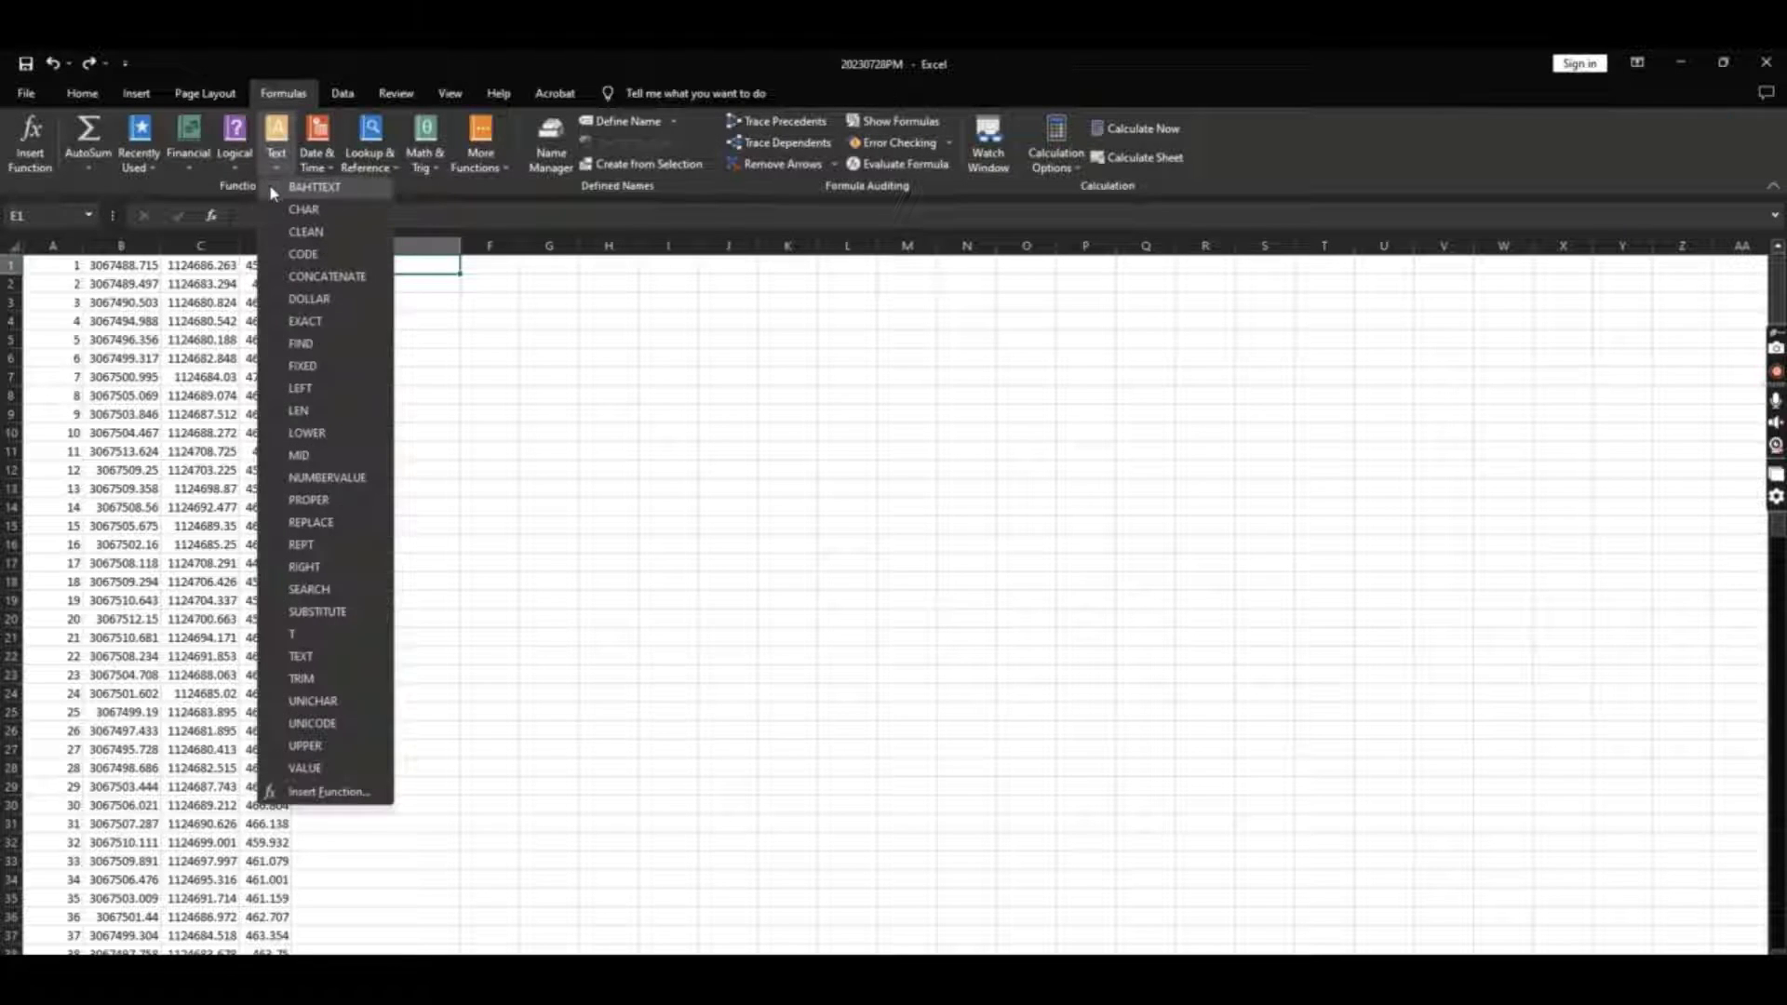
{"action": "left_click", "coordinate": [312, 277]}
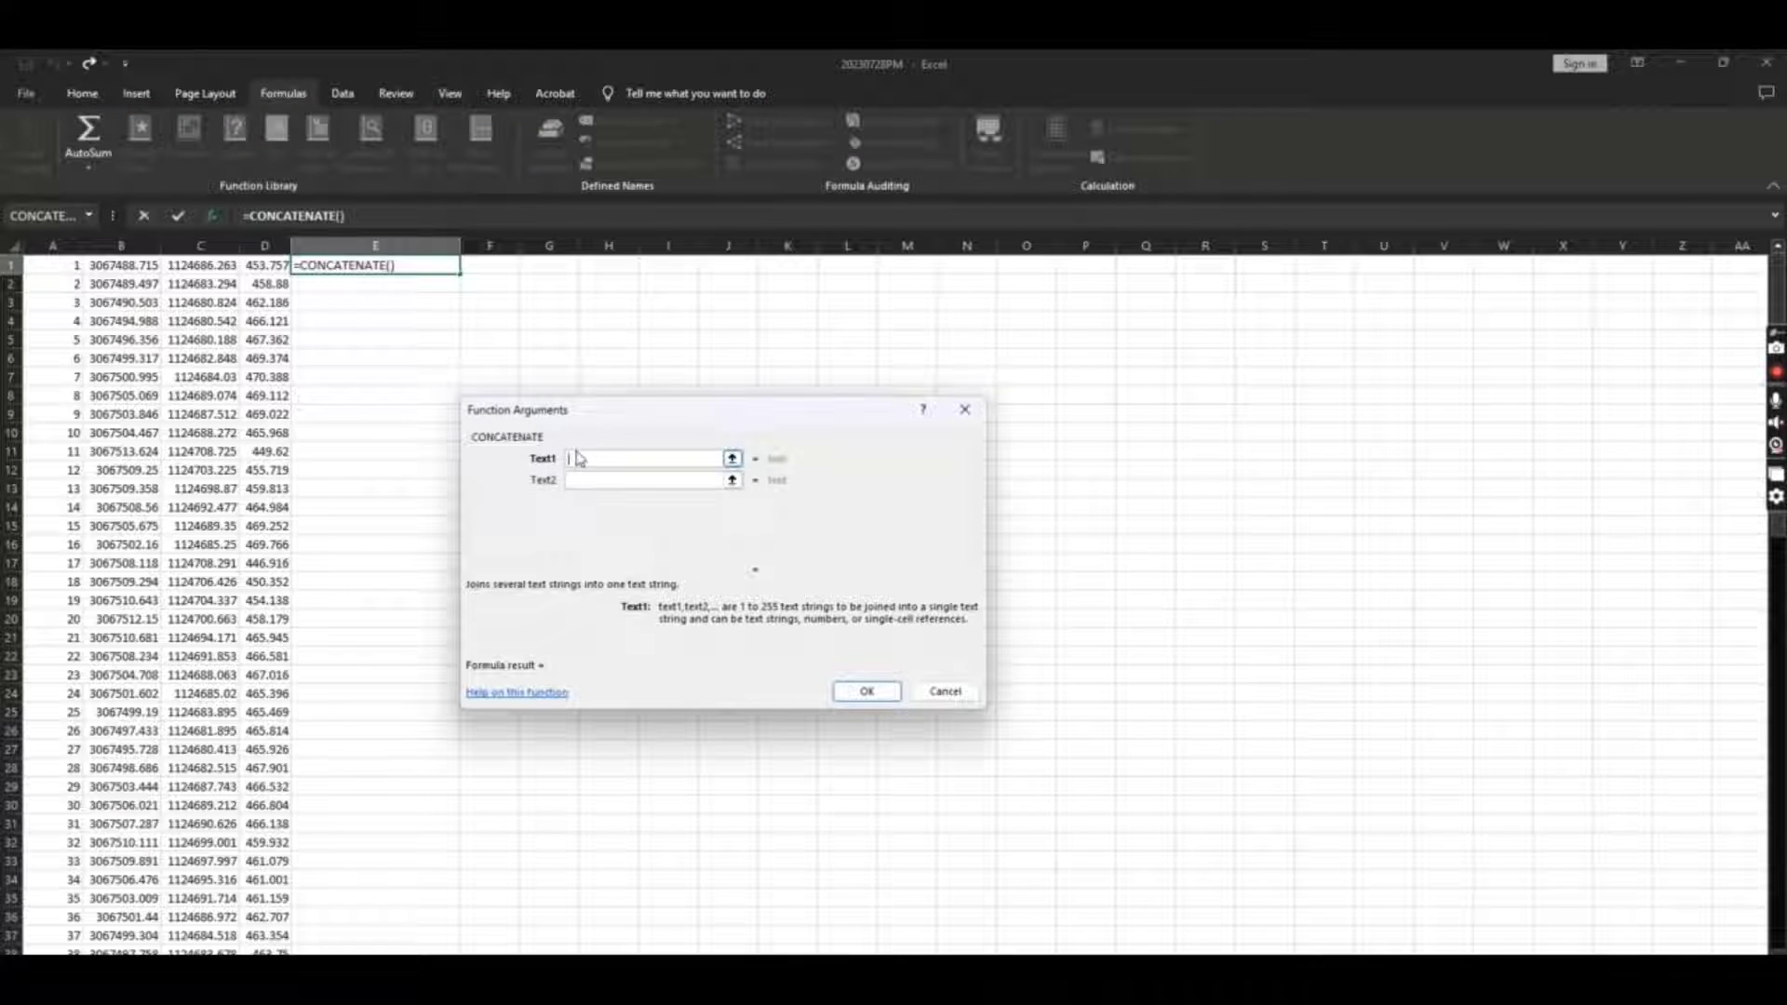
{"action": "left_click", "coordinate": [135, 266]}
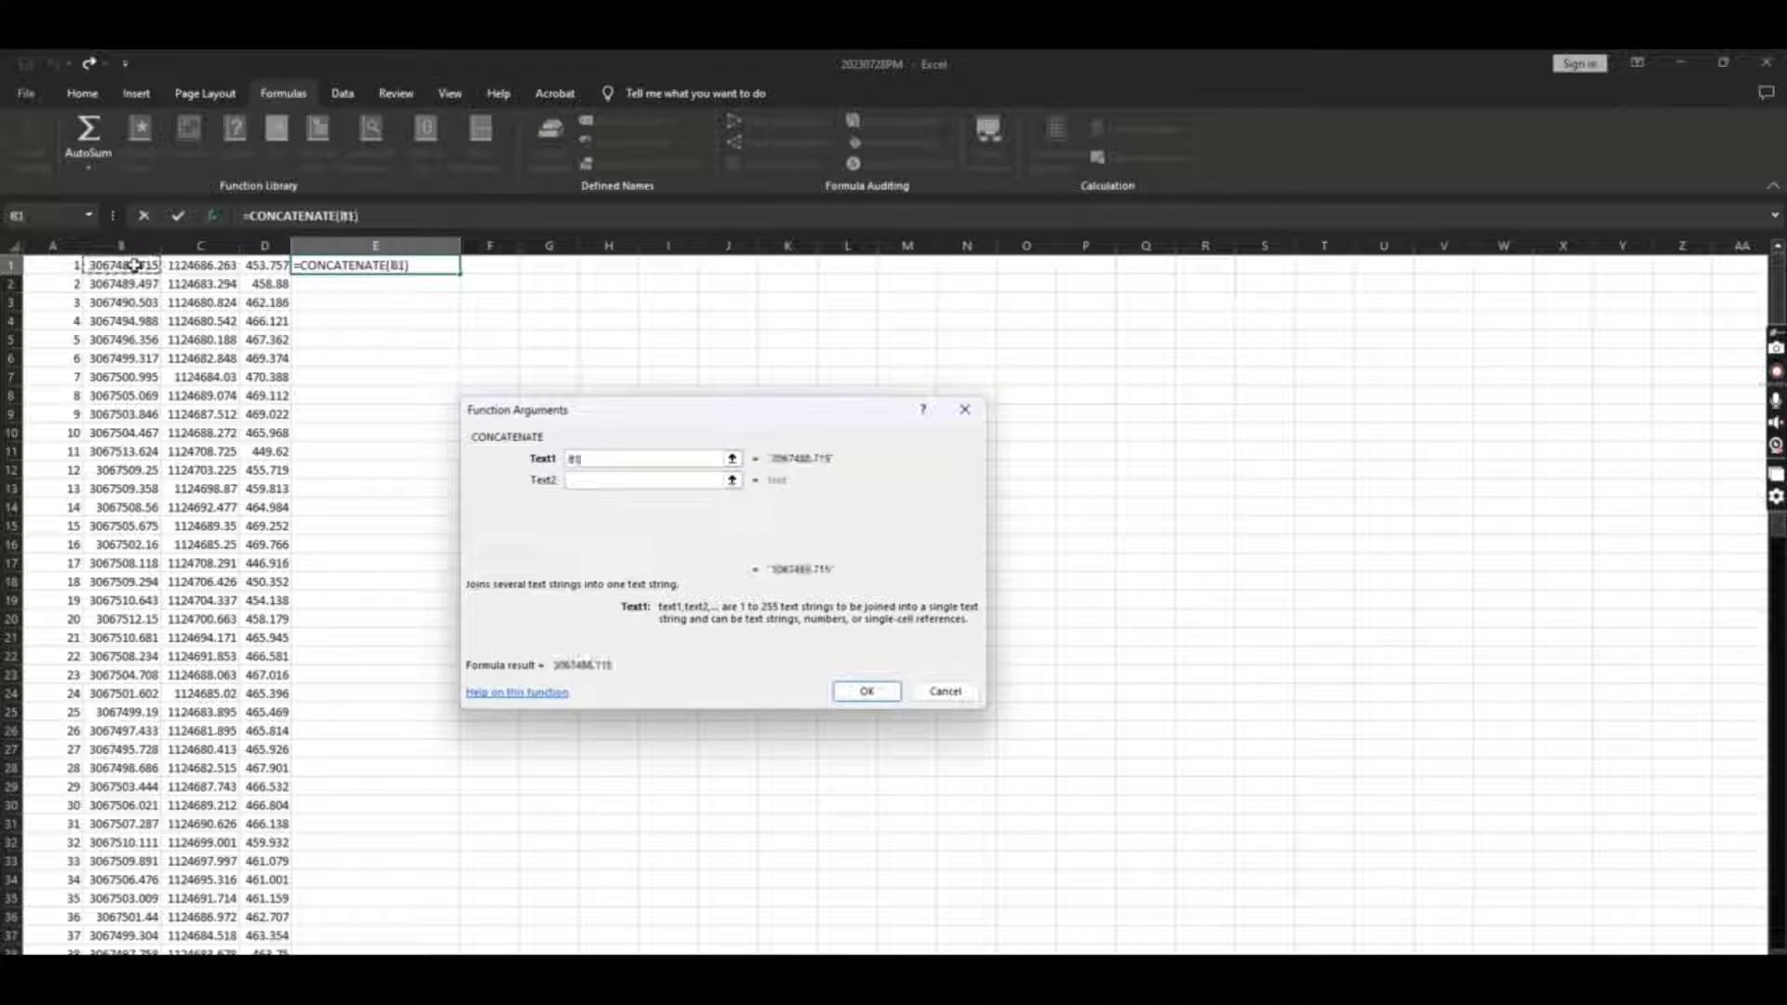
{"action": "left_click", "coordinate": [601, 481]}
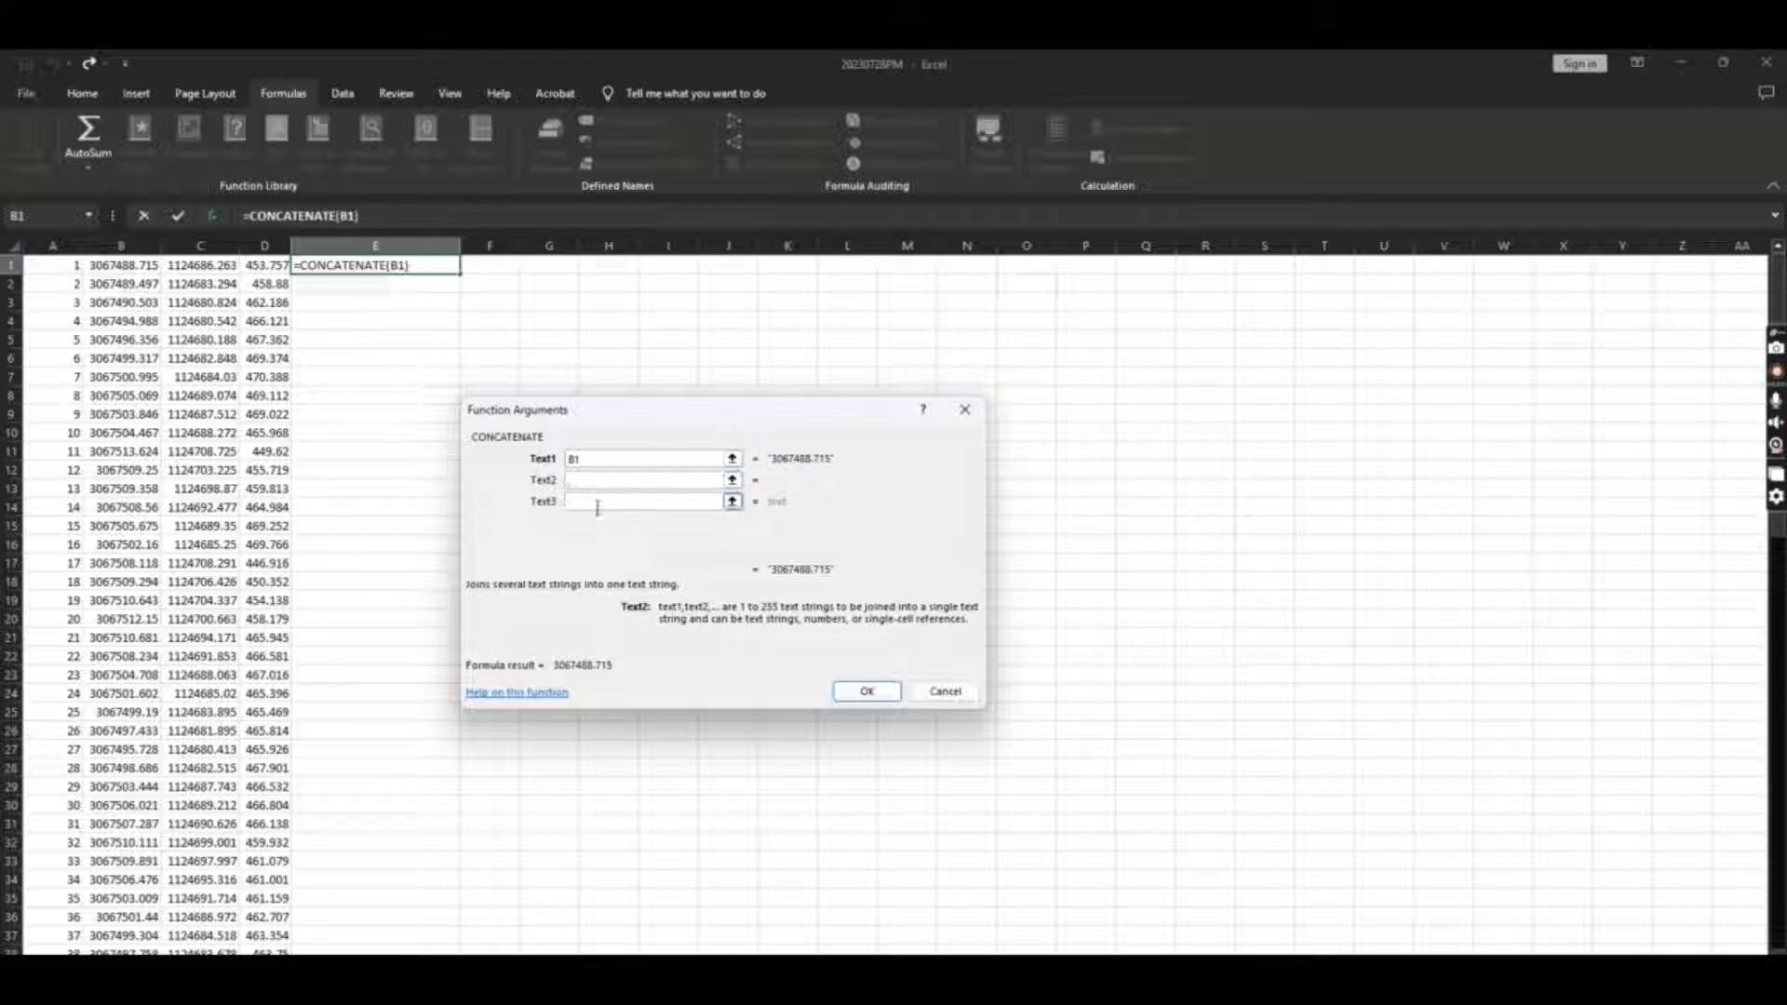
{"action": "type", "text": ","}
{"action": "left_click", "coordinate": [598, 507]}
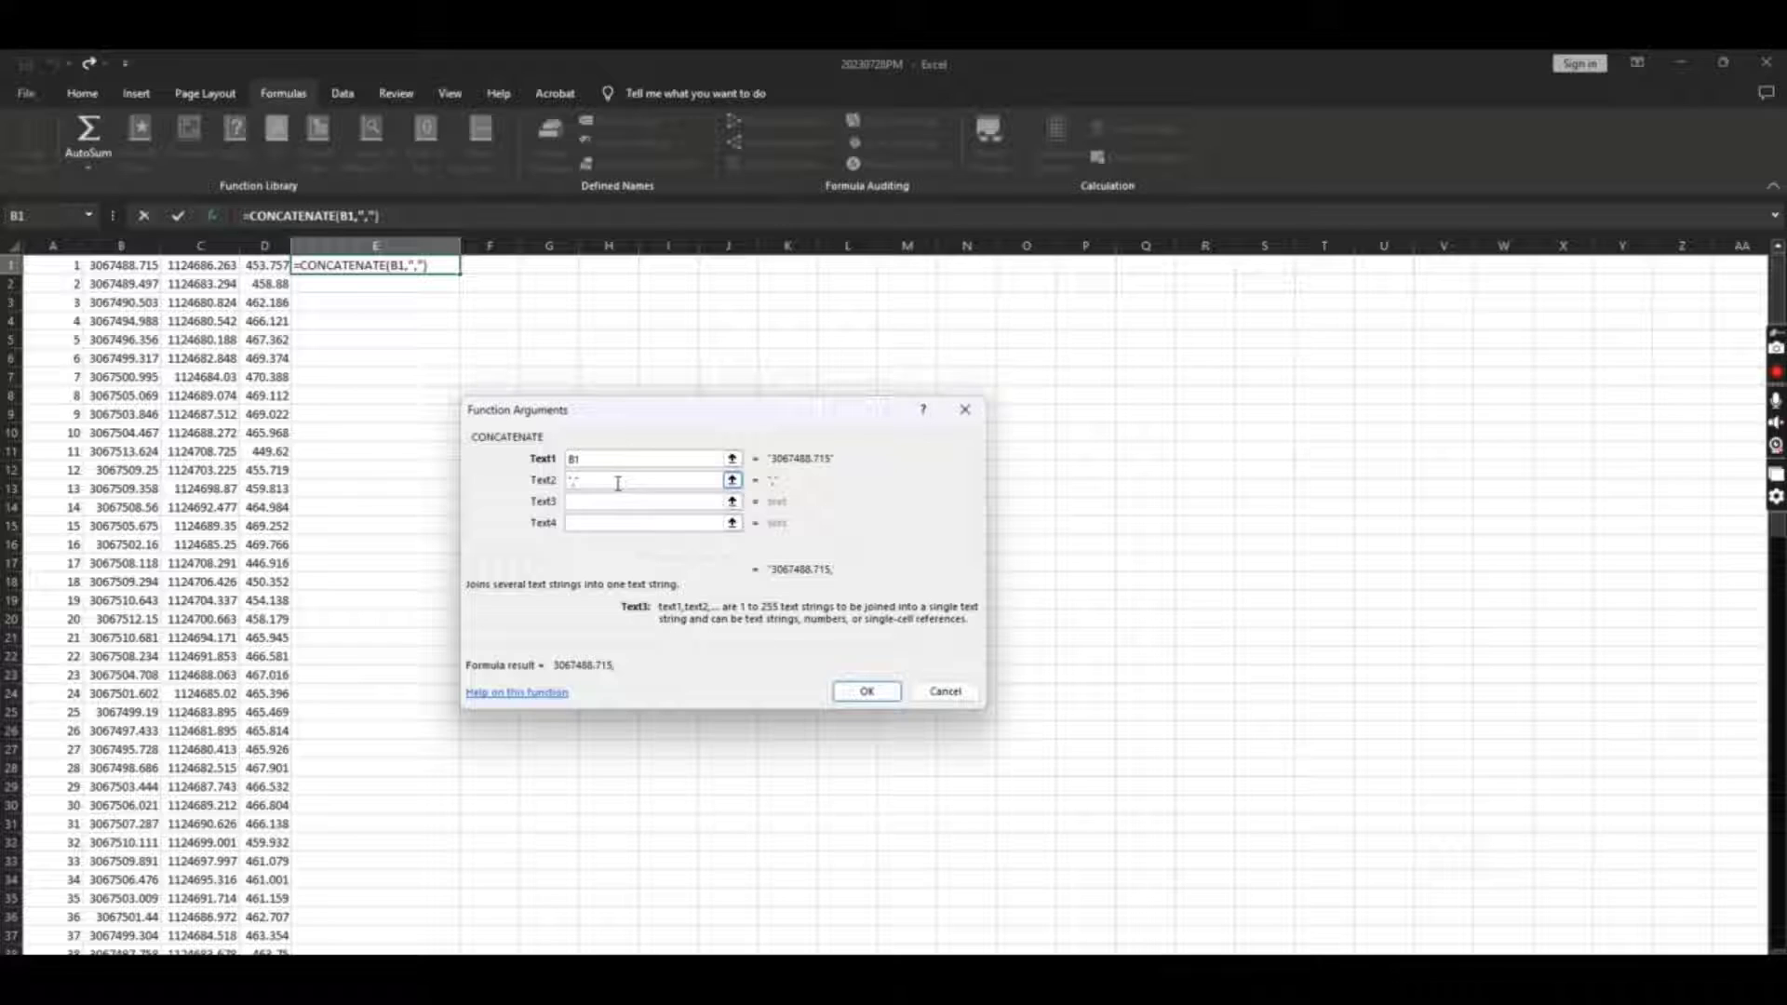
{"action": "left_click", "coordinate": [200, 265]}
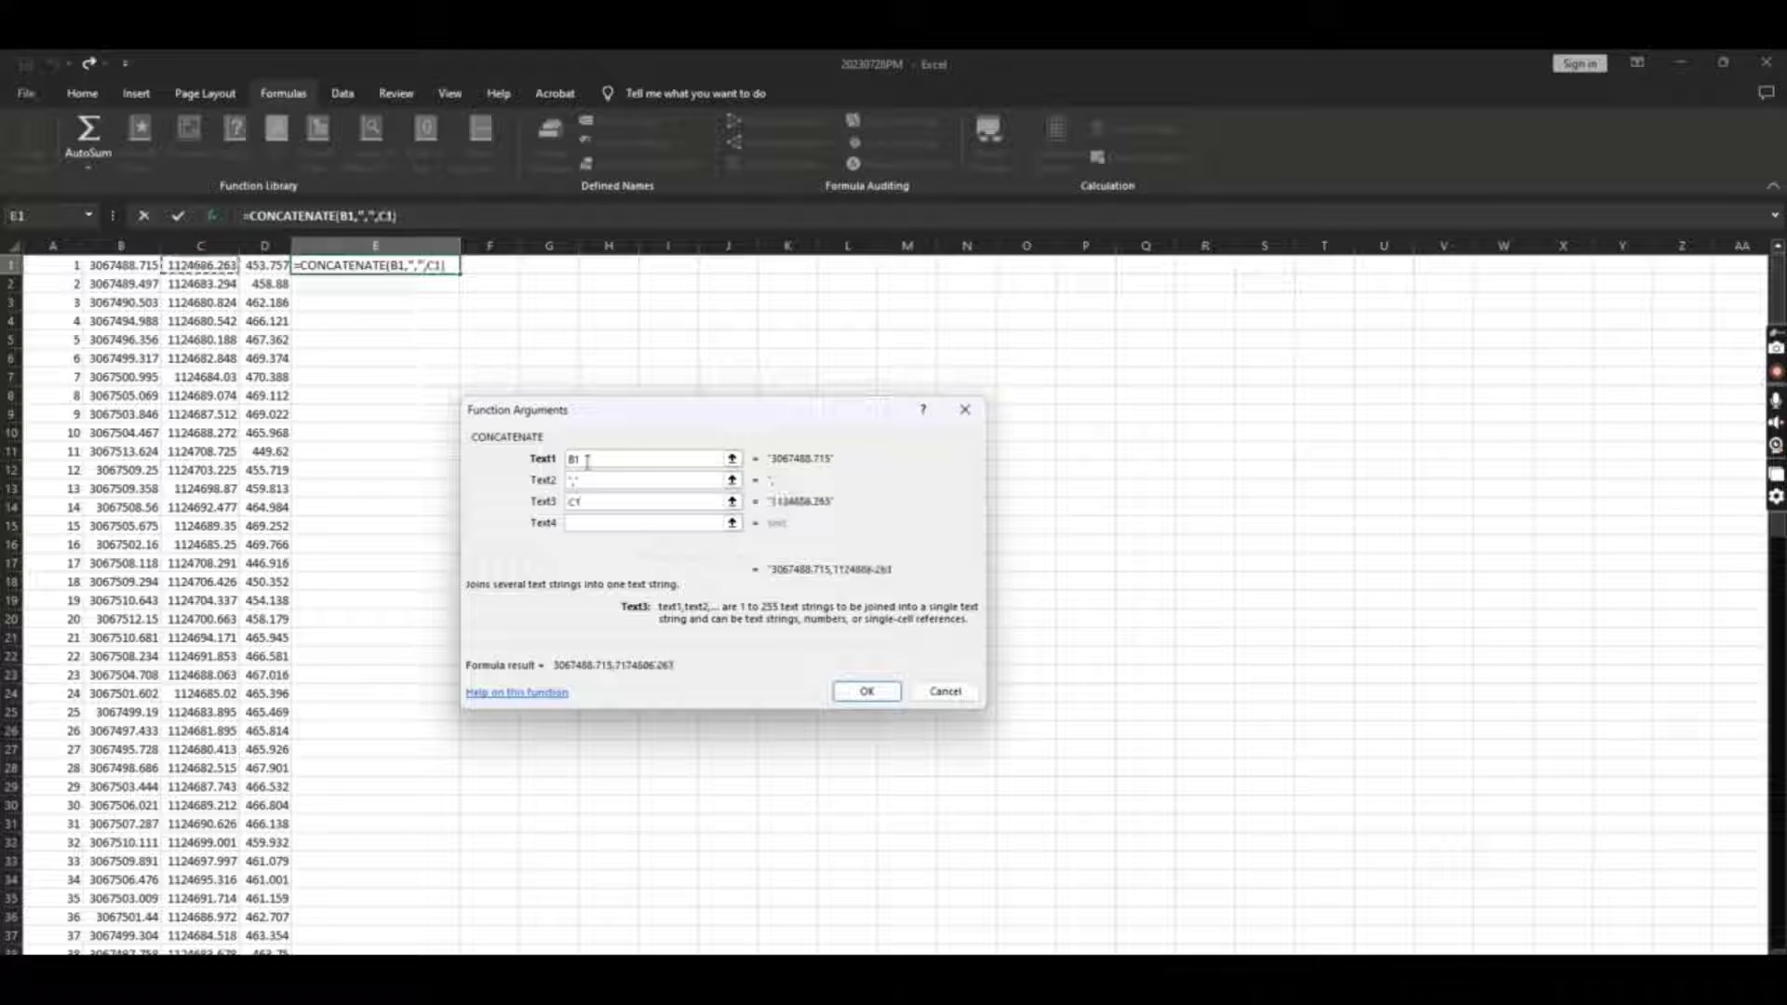
{"action": "left_click", "coordinate": [589, 521]}
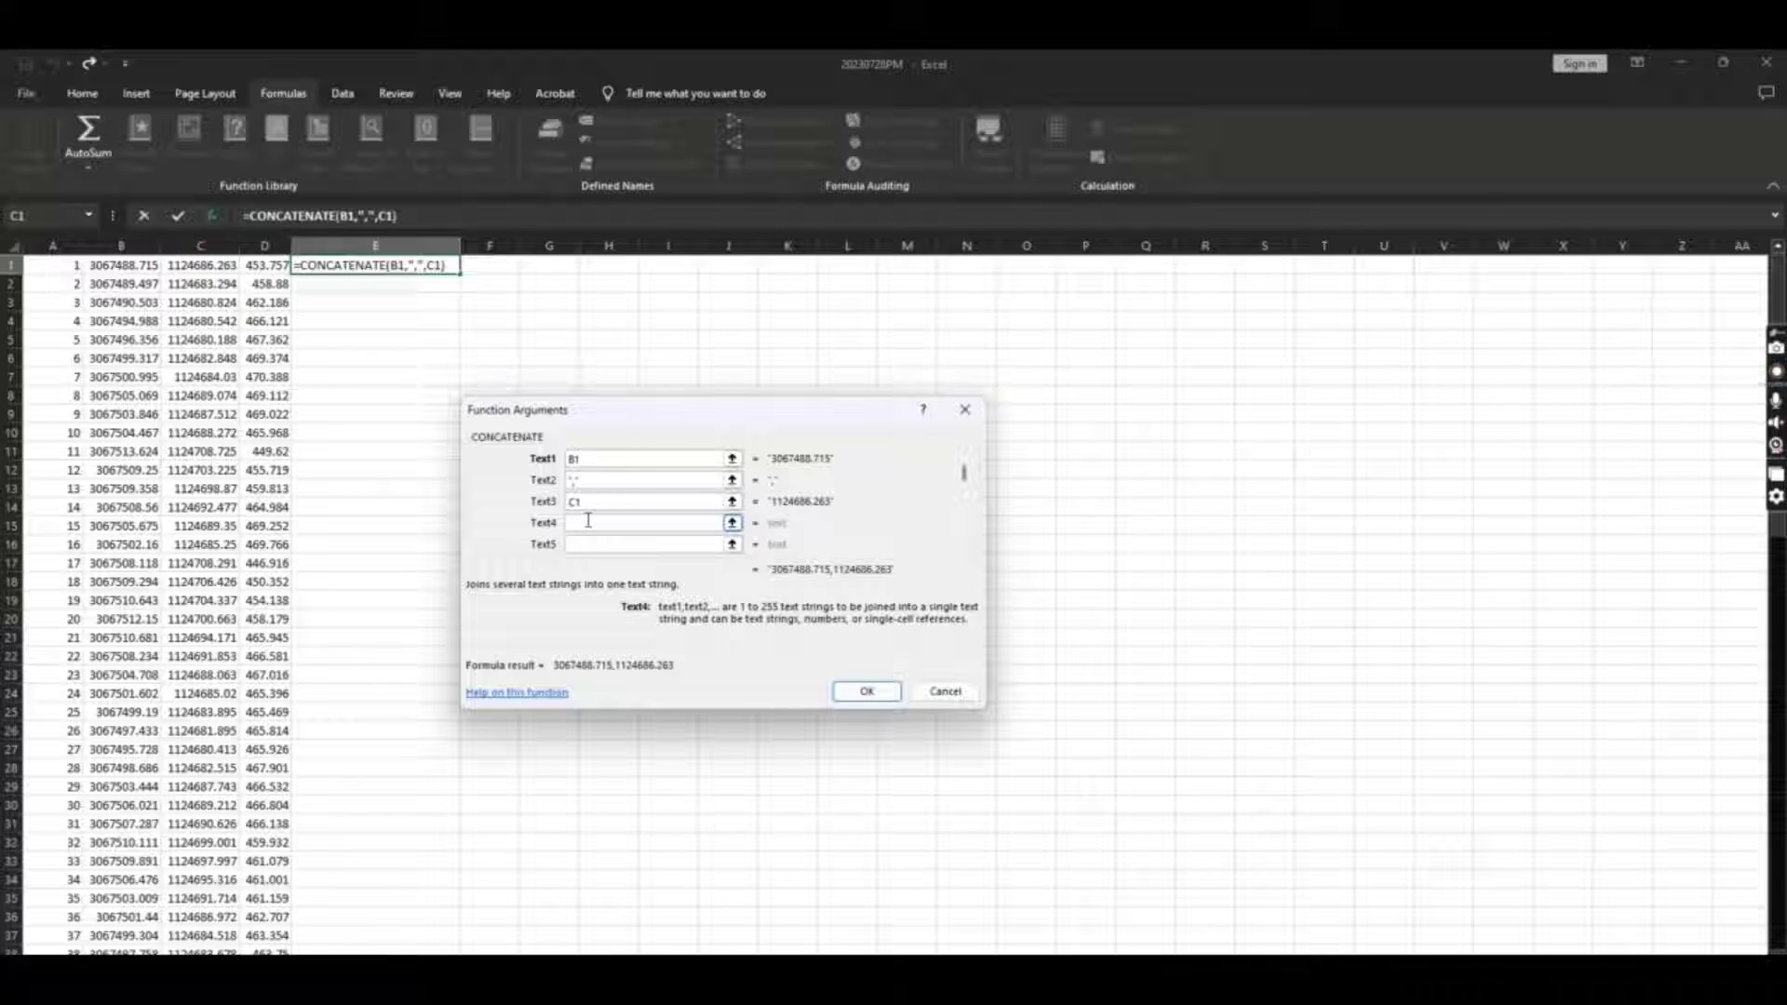
{"action": "type", "text": ","}
{"action": "left_click", "coordinate": [589, 544]}
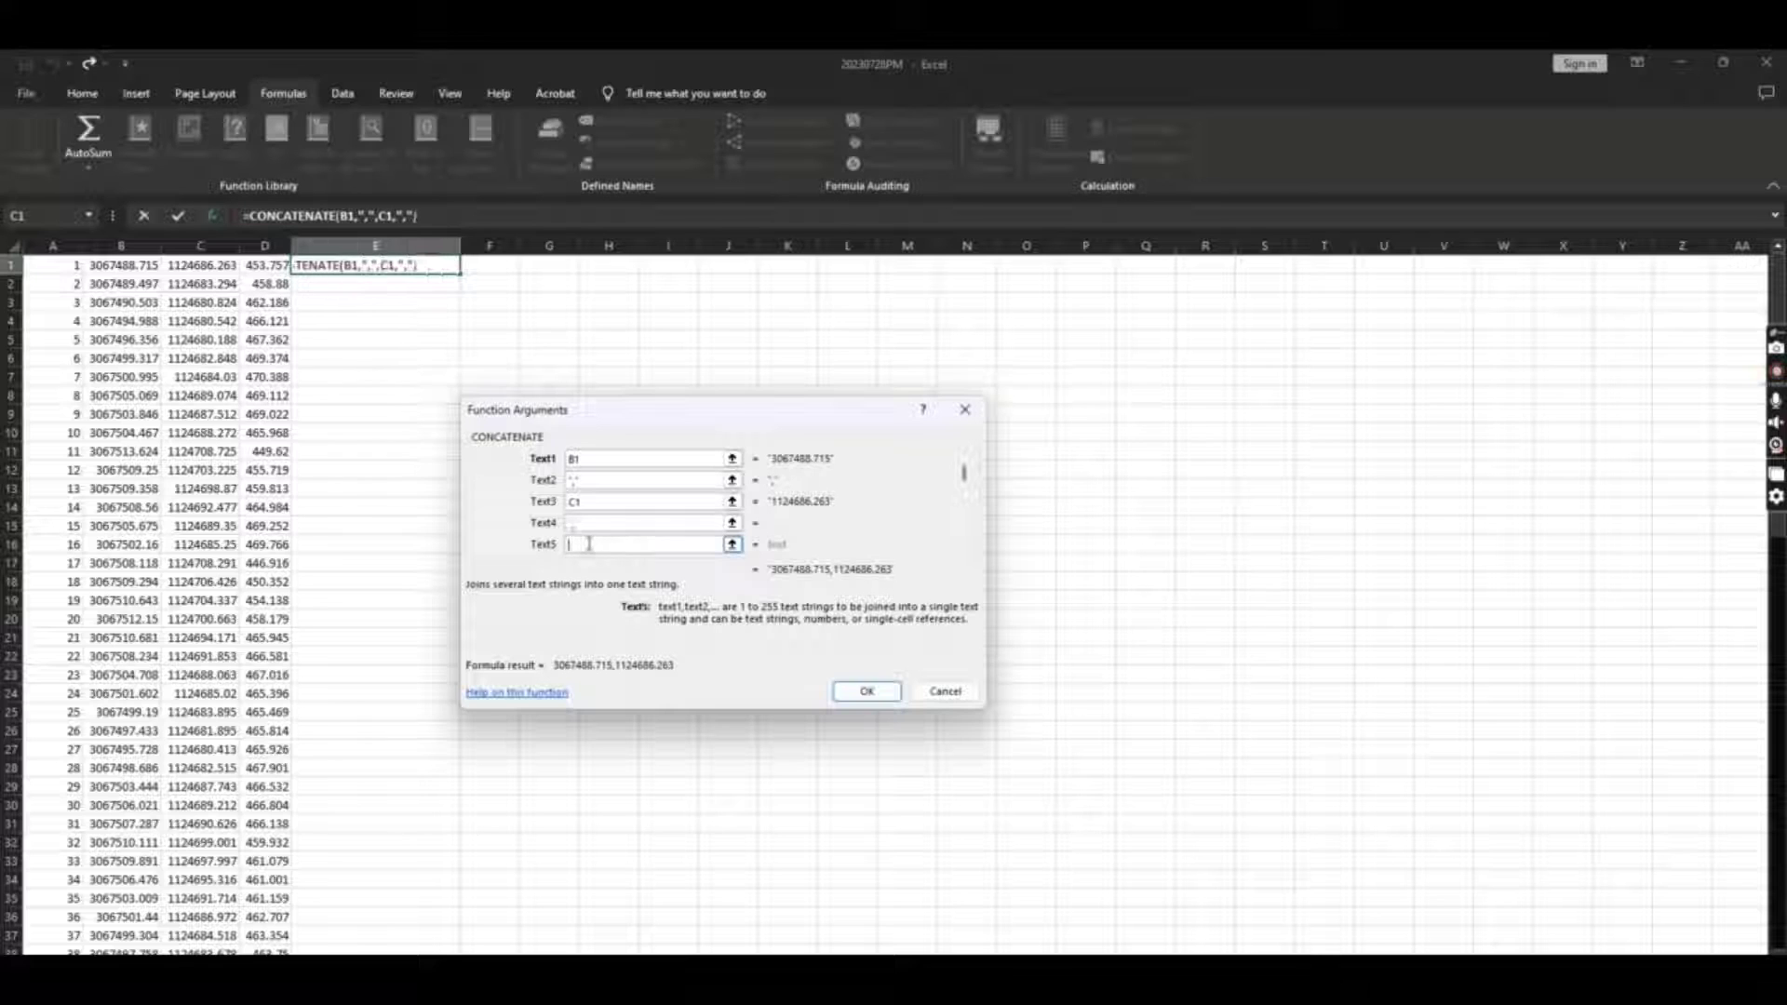
{"action": "left_click", "coordinate": [264, 265]}
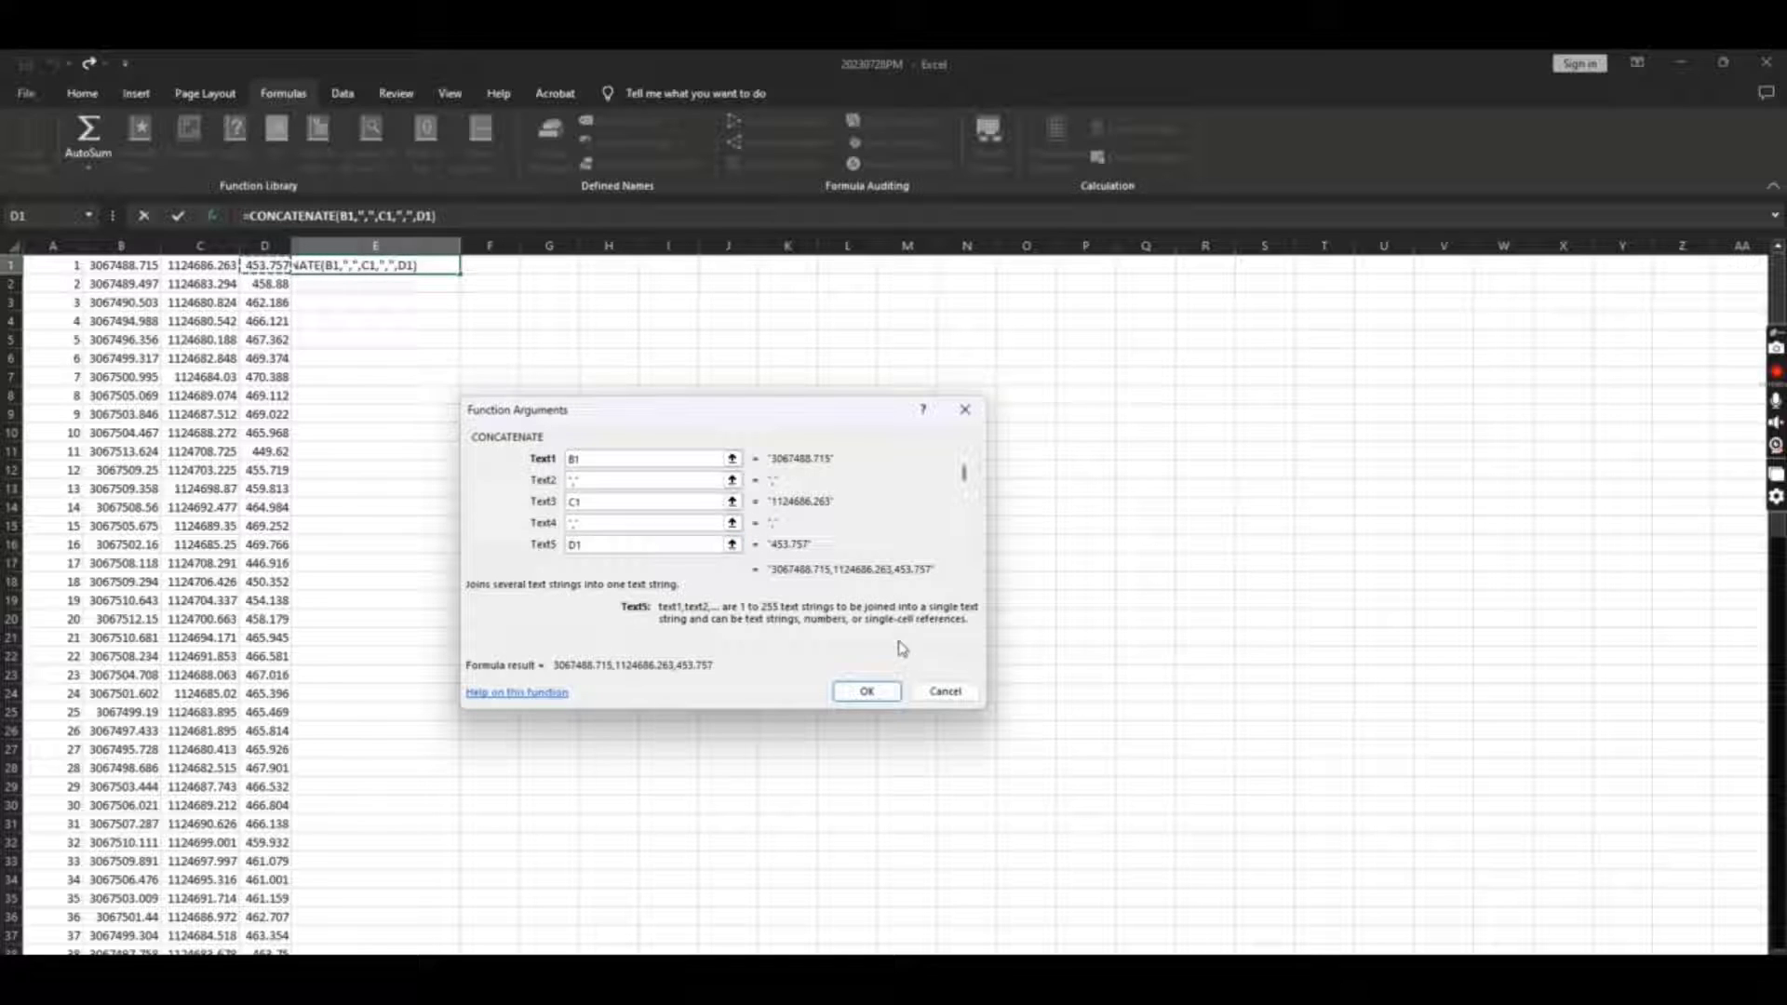
{"action": "left_click", "coordinate": [867, 691]}
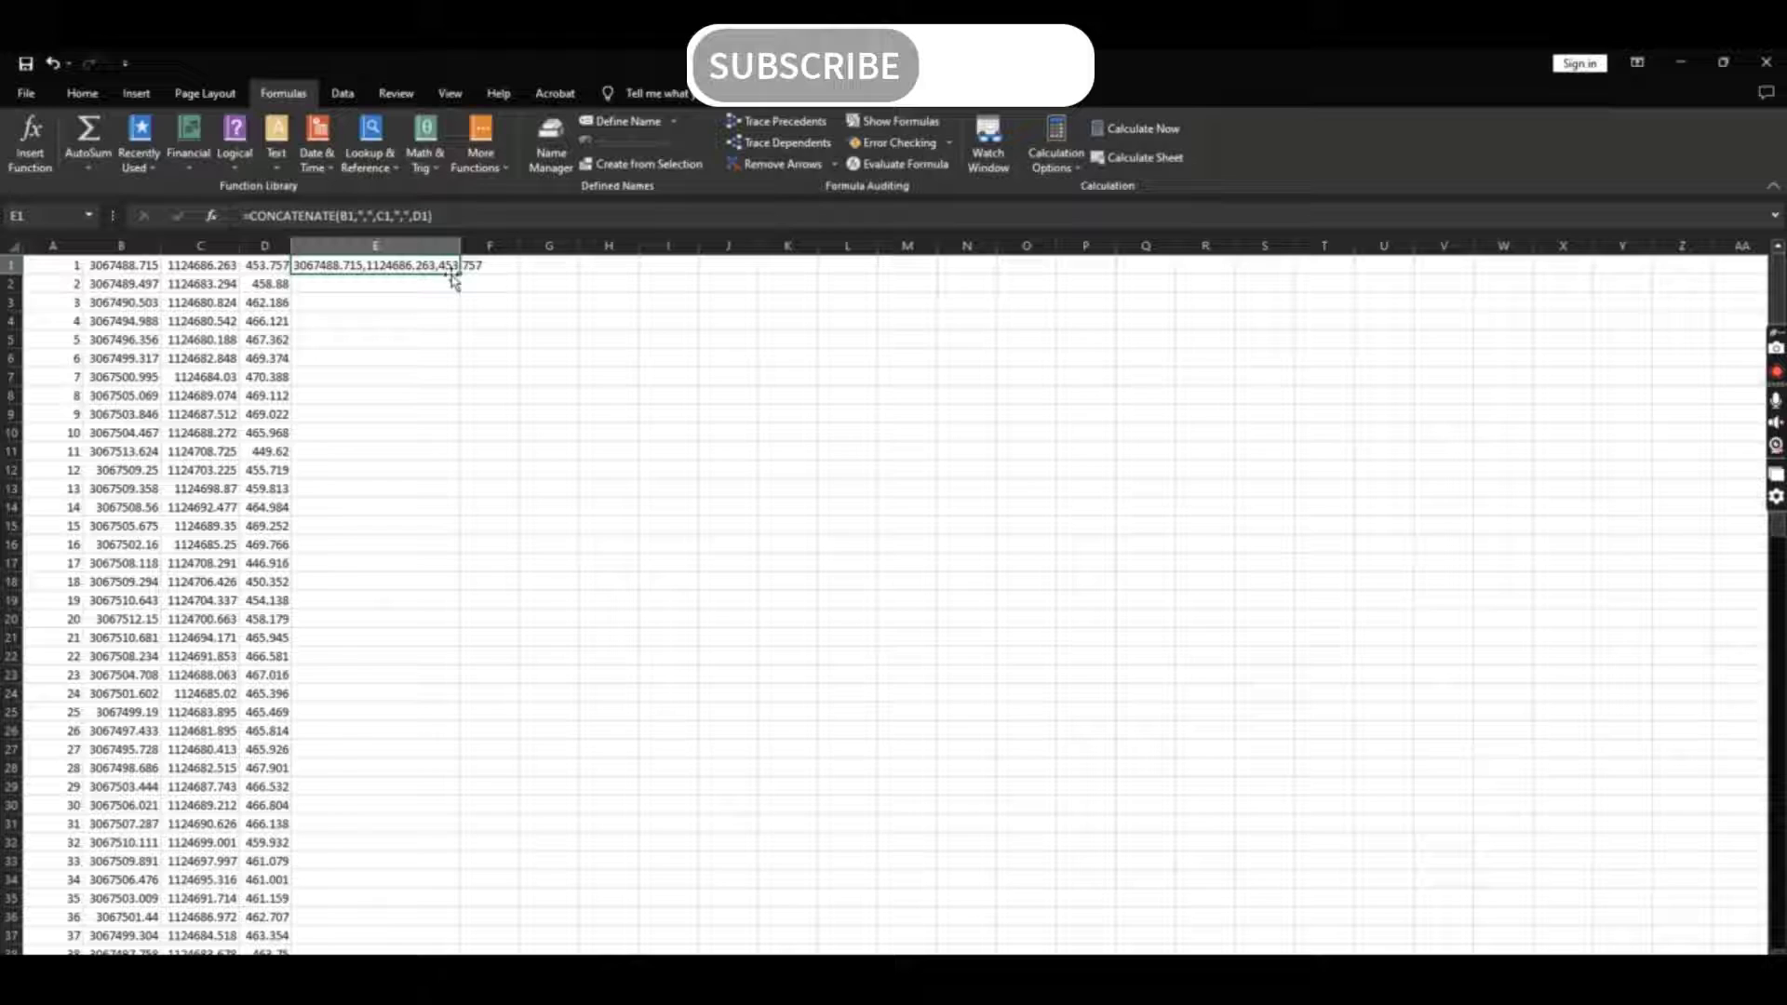
- Fill the E1 formula down to row 93 and copy the range E1:E93
{"action": "double_click", "coordinate": [460, 273]}
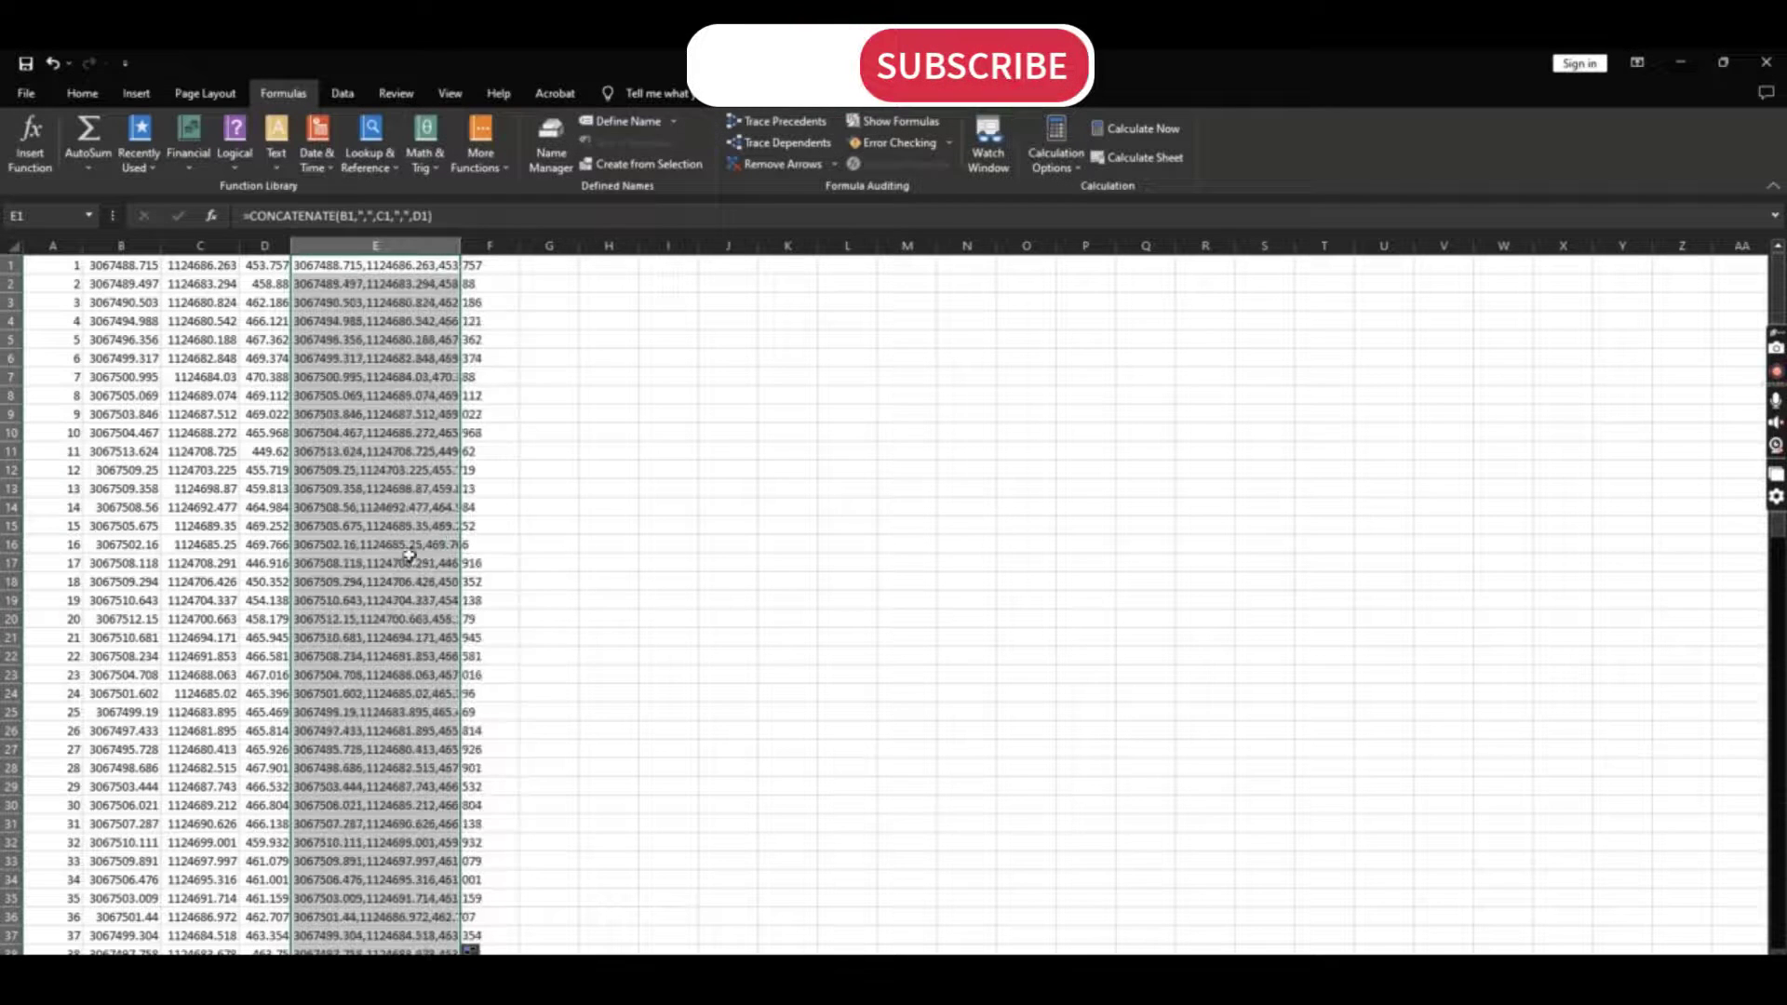
{"action": "scroll", "coordinate": [394, 564], "scroll_direction": "down", "scroll_amount": 20}
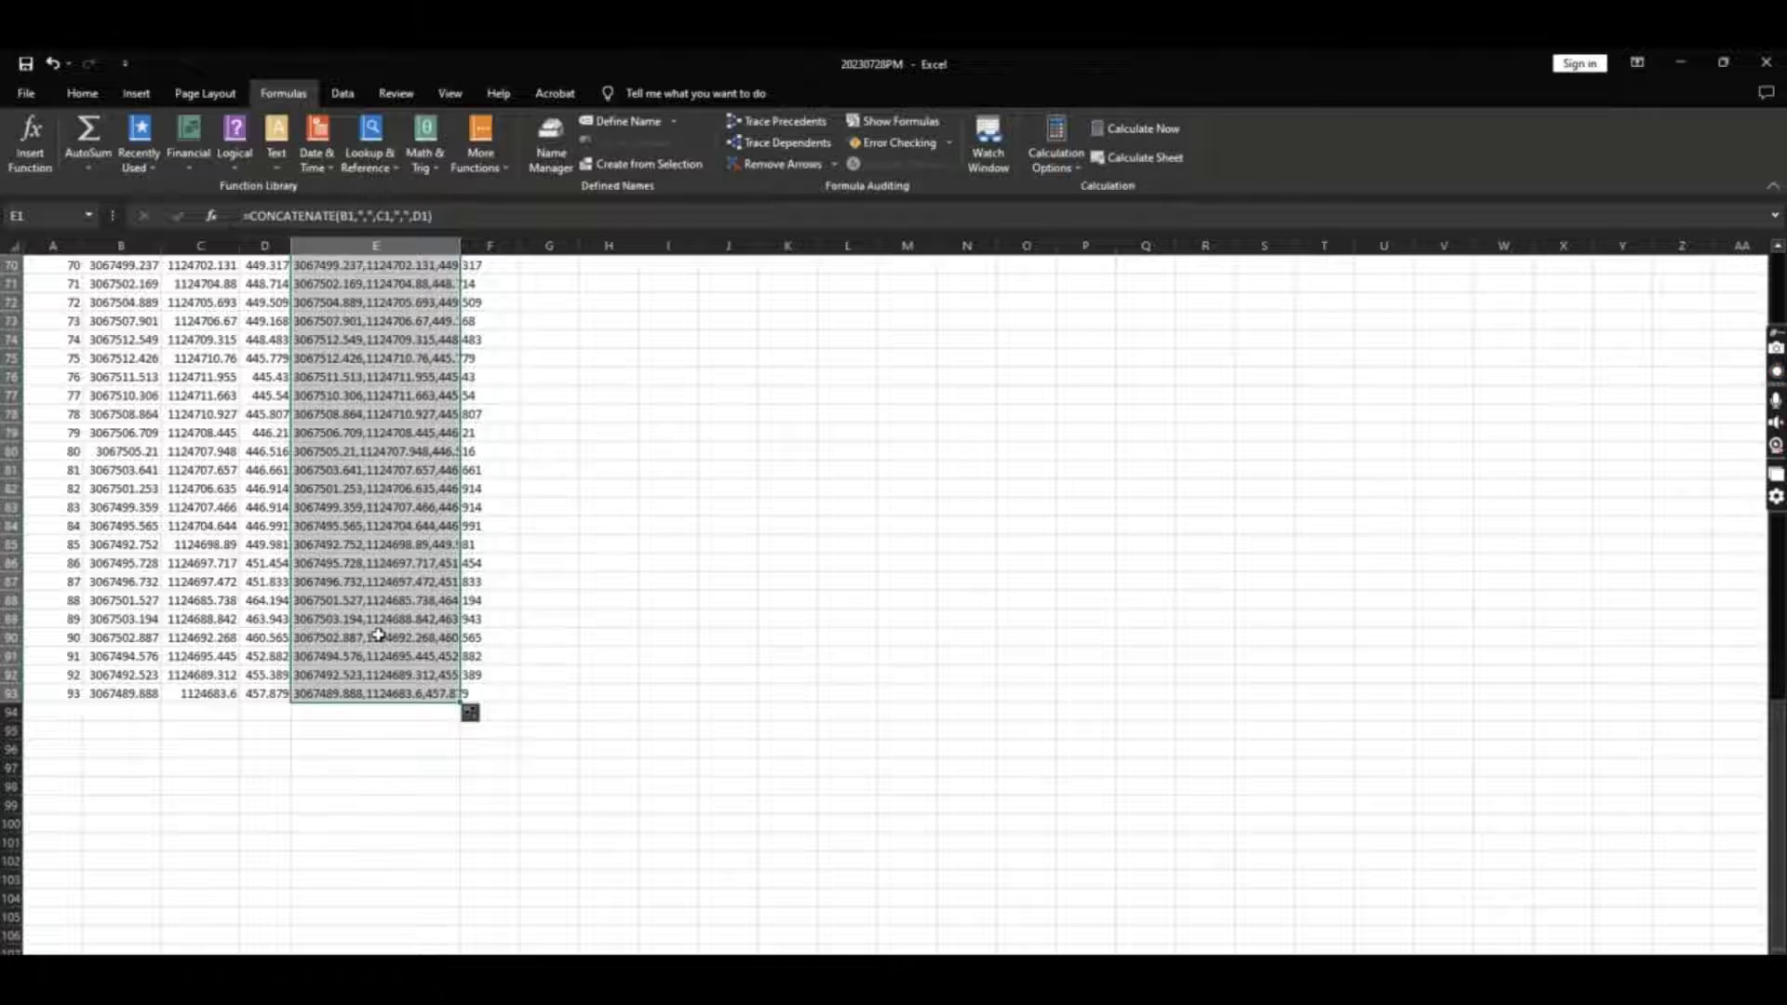
{"action": "key", "text": "ctrl+c"}
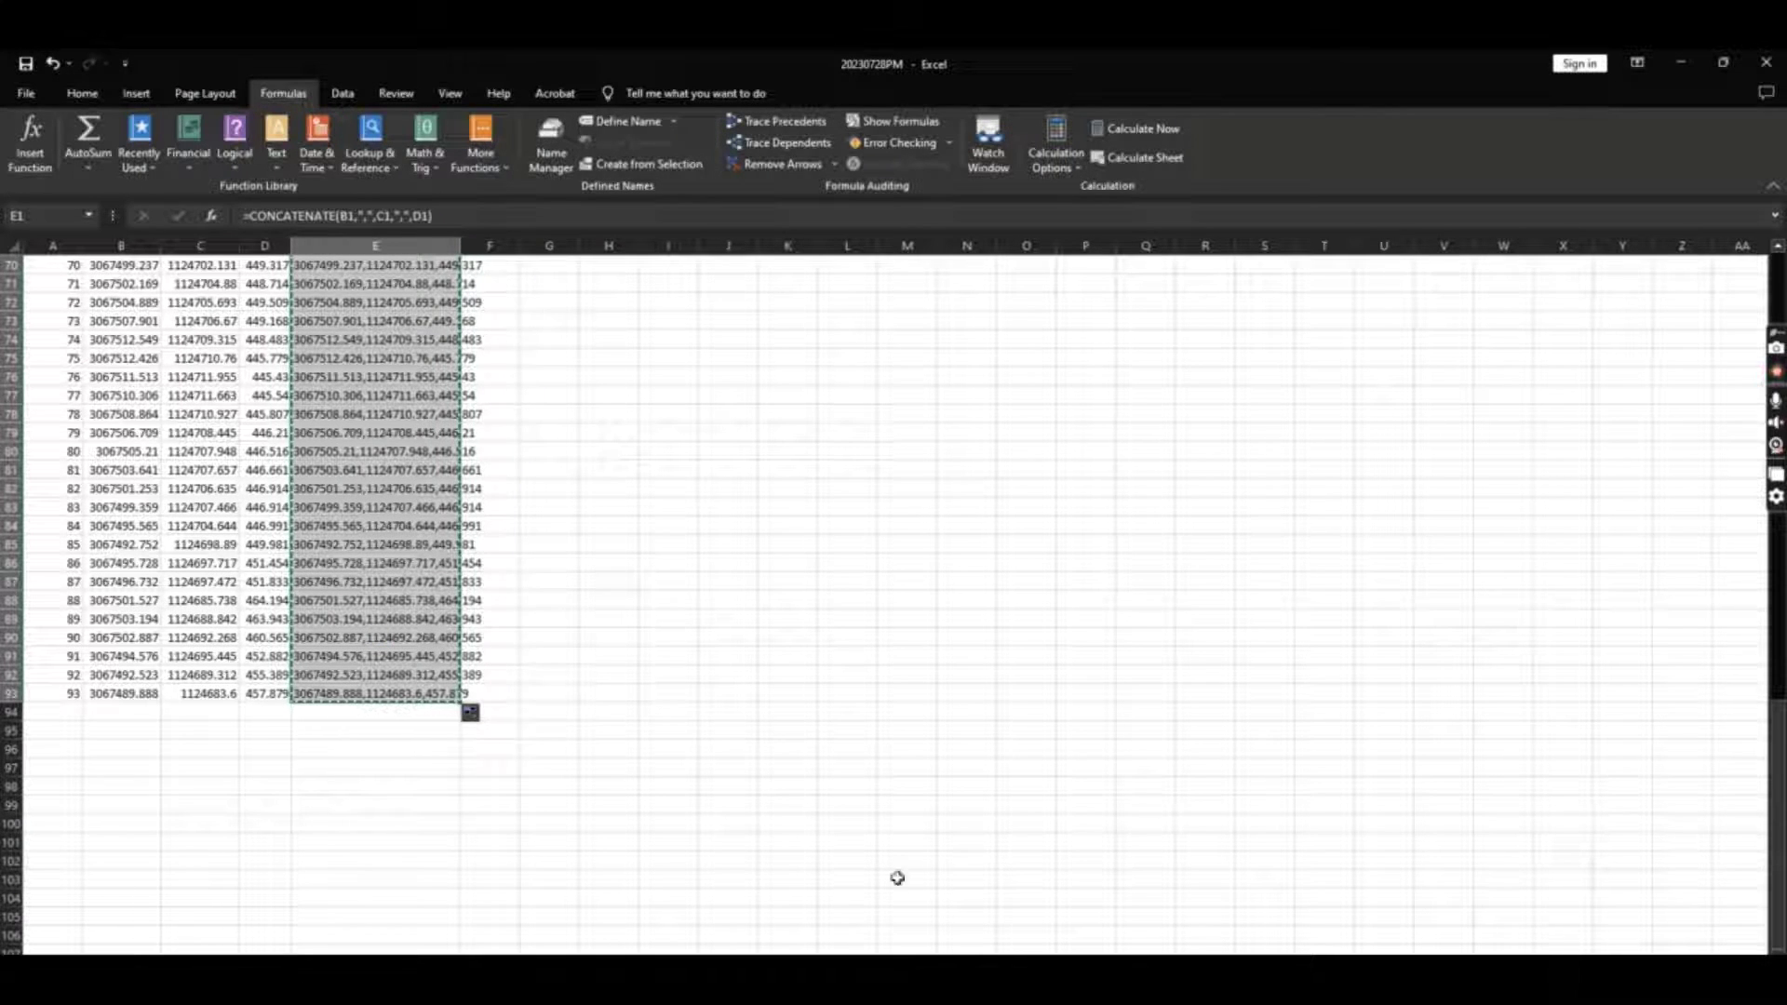
- Return to AutoCAD and zoom to the cut slopes around WP-11 to WP-21
{"action": "left_click", "coordinate": [1034, 903]}
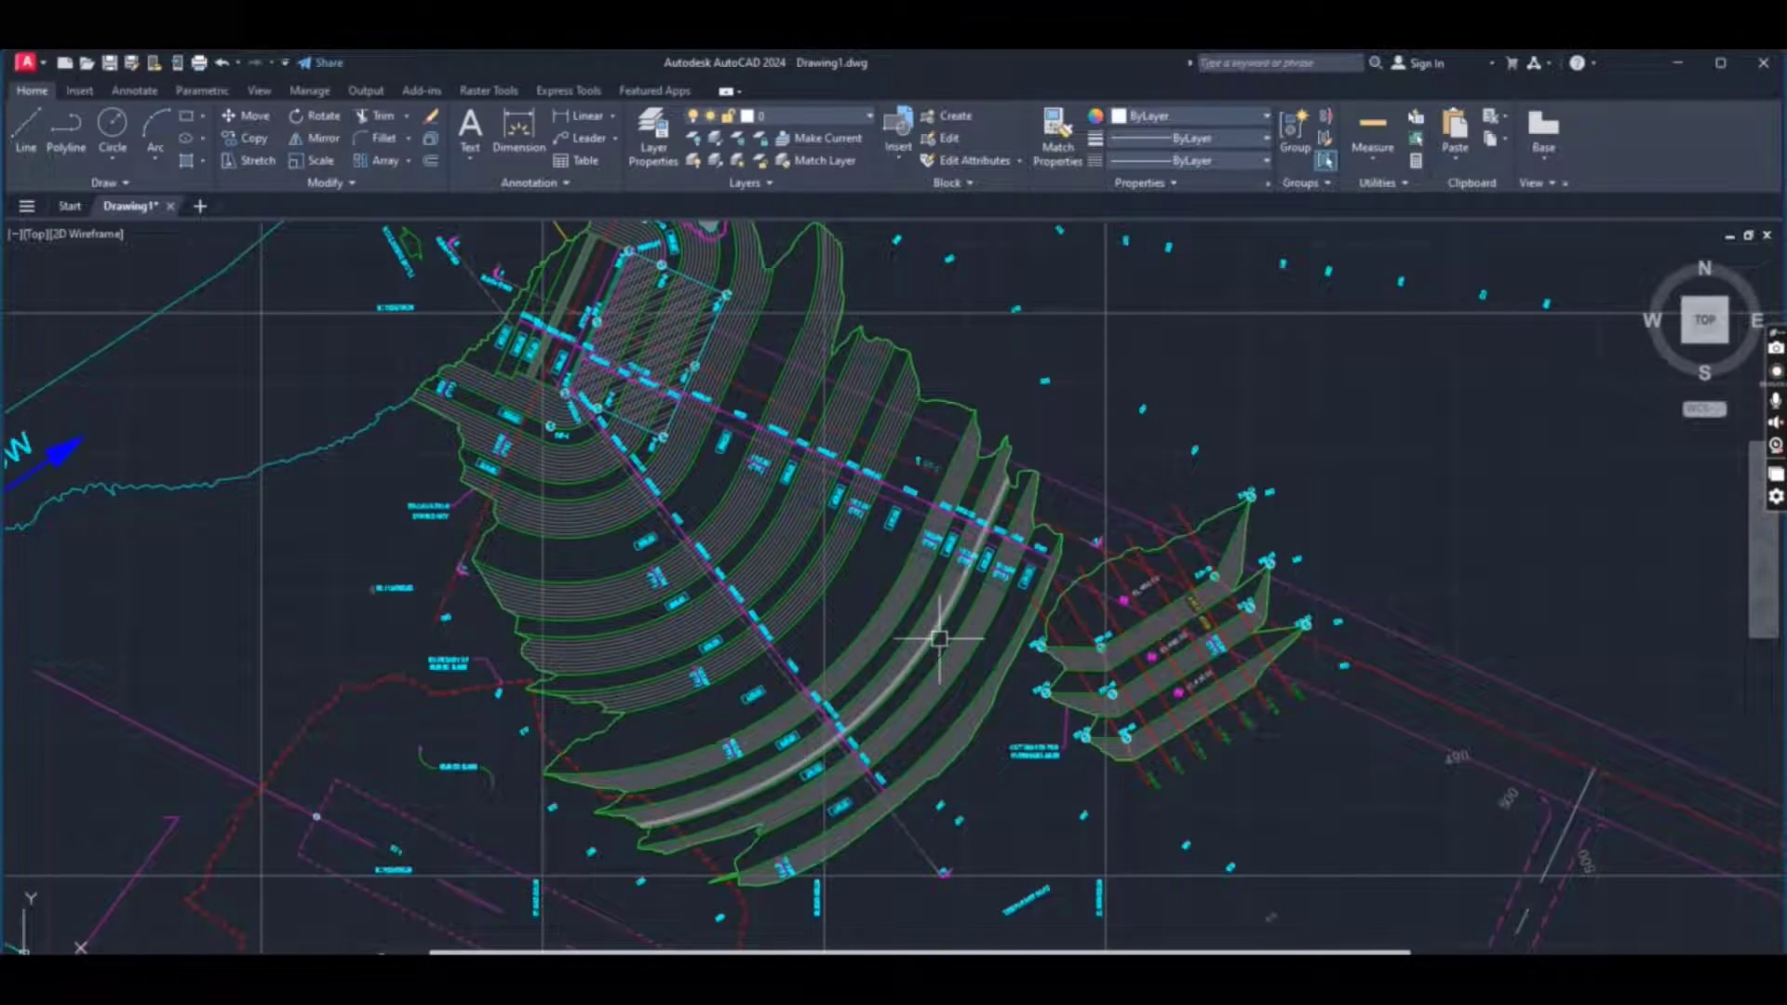
{"action": "scroll", "coordinate": [1010, 641], "scroll_direction": "down", "scroll_amount": 4}
{"action": "scroll", "coordinate": [1040, 654], "scroll_direction": "up", "scroll_amount": 4}
{"action": "scroll", "coordinate": [1039, 655], "scroll_direction": "up", "scroll_amount": 5}
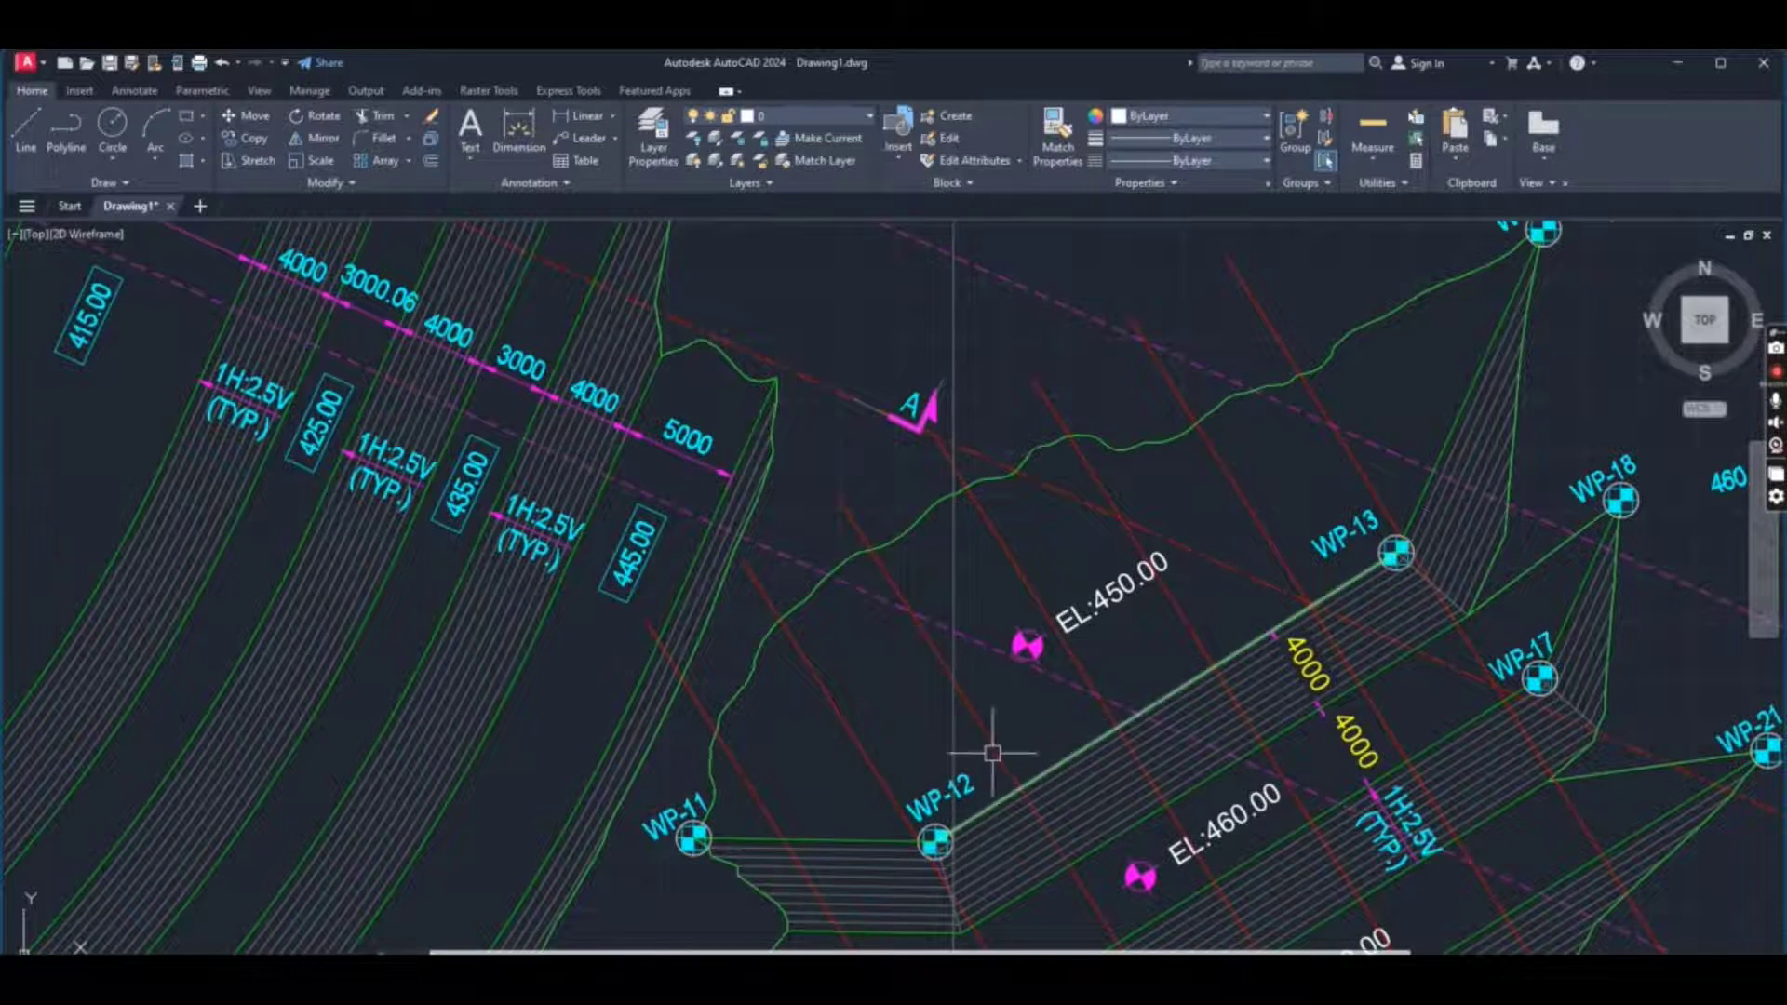
{"action": "scroll", "coordinate": [1045, 606], "scroll_direction": "down", "scroll_amount": 2}
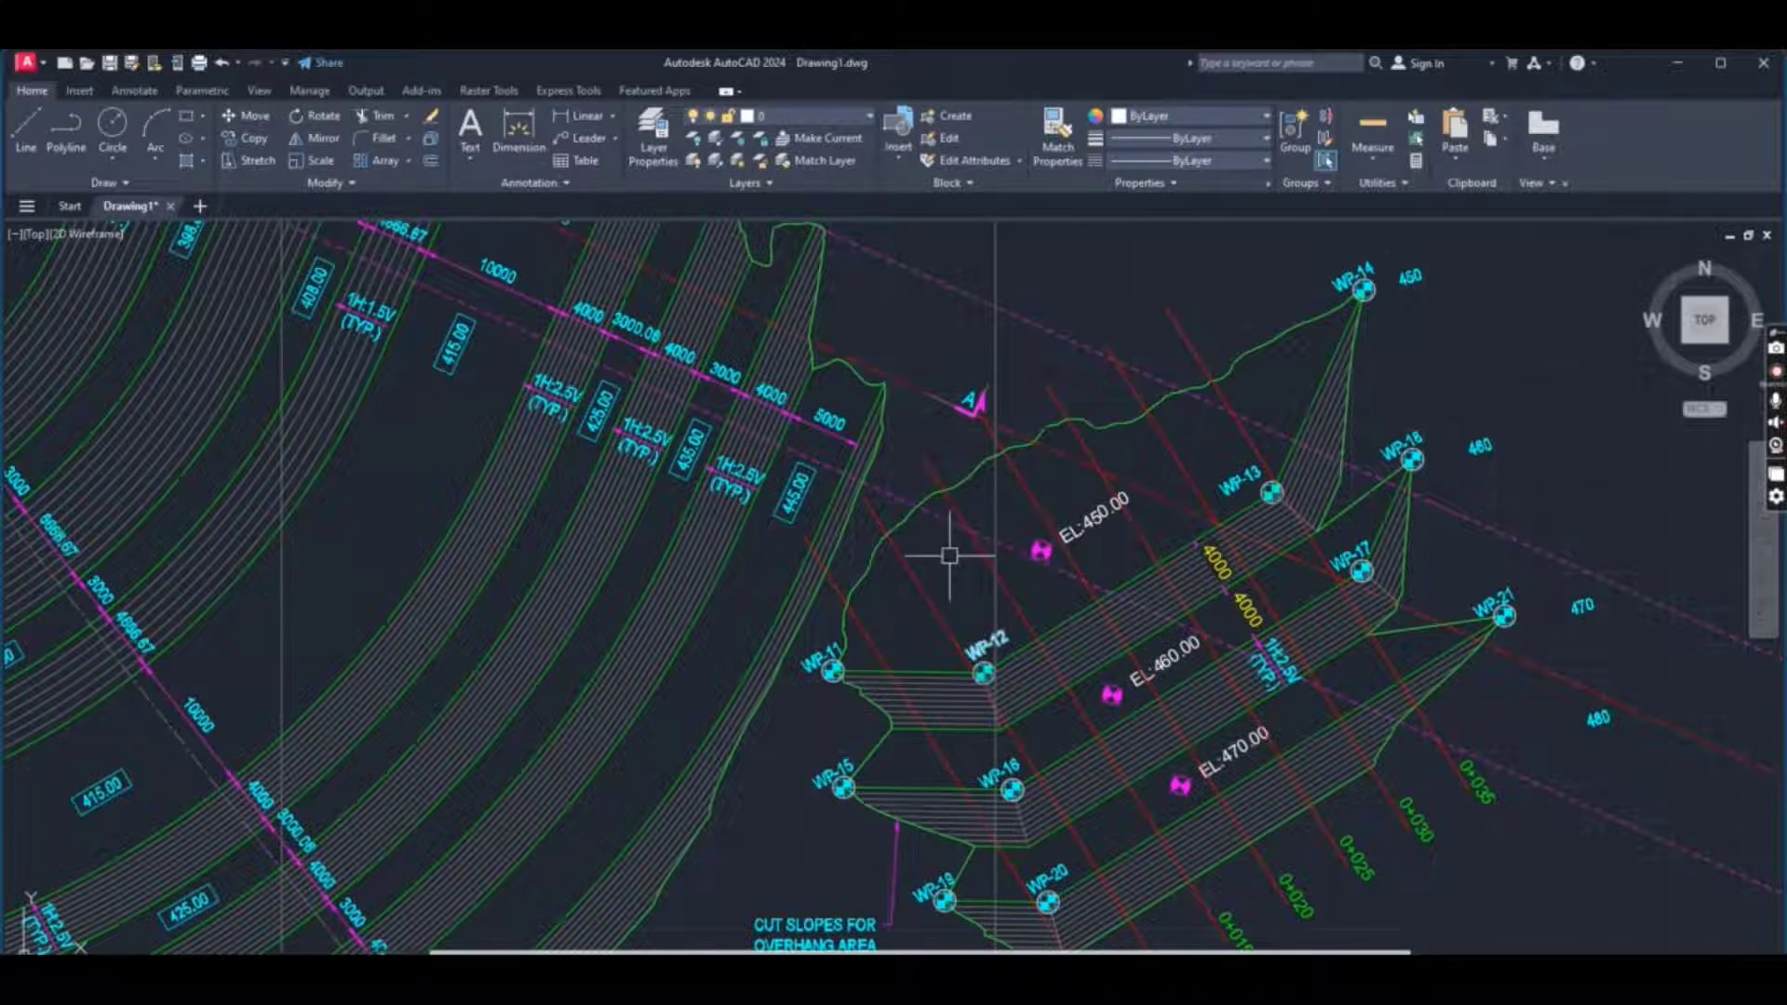
{"action": "middle_click_drag", "start_coordinate": [969, 570], "coordinate": [1045, 590]}
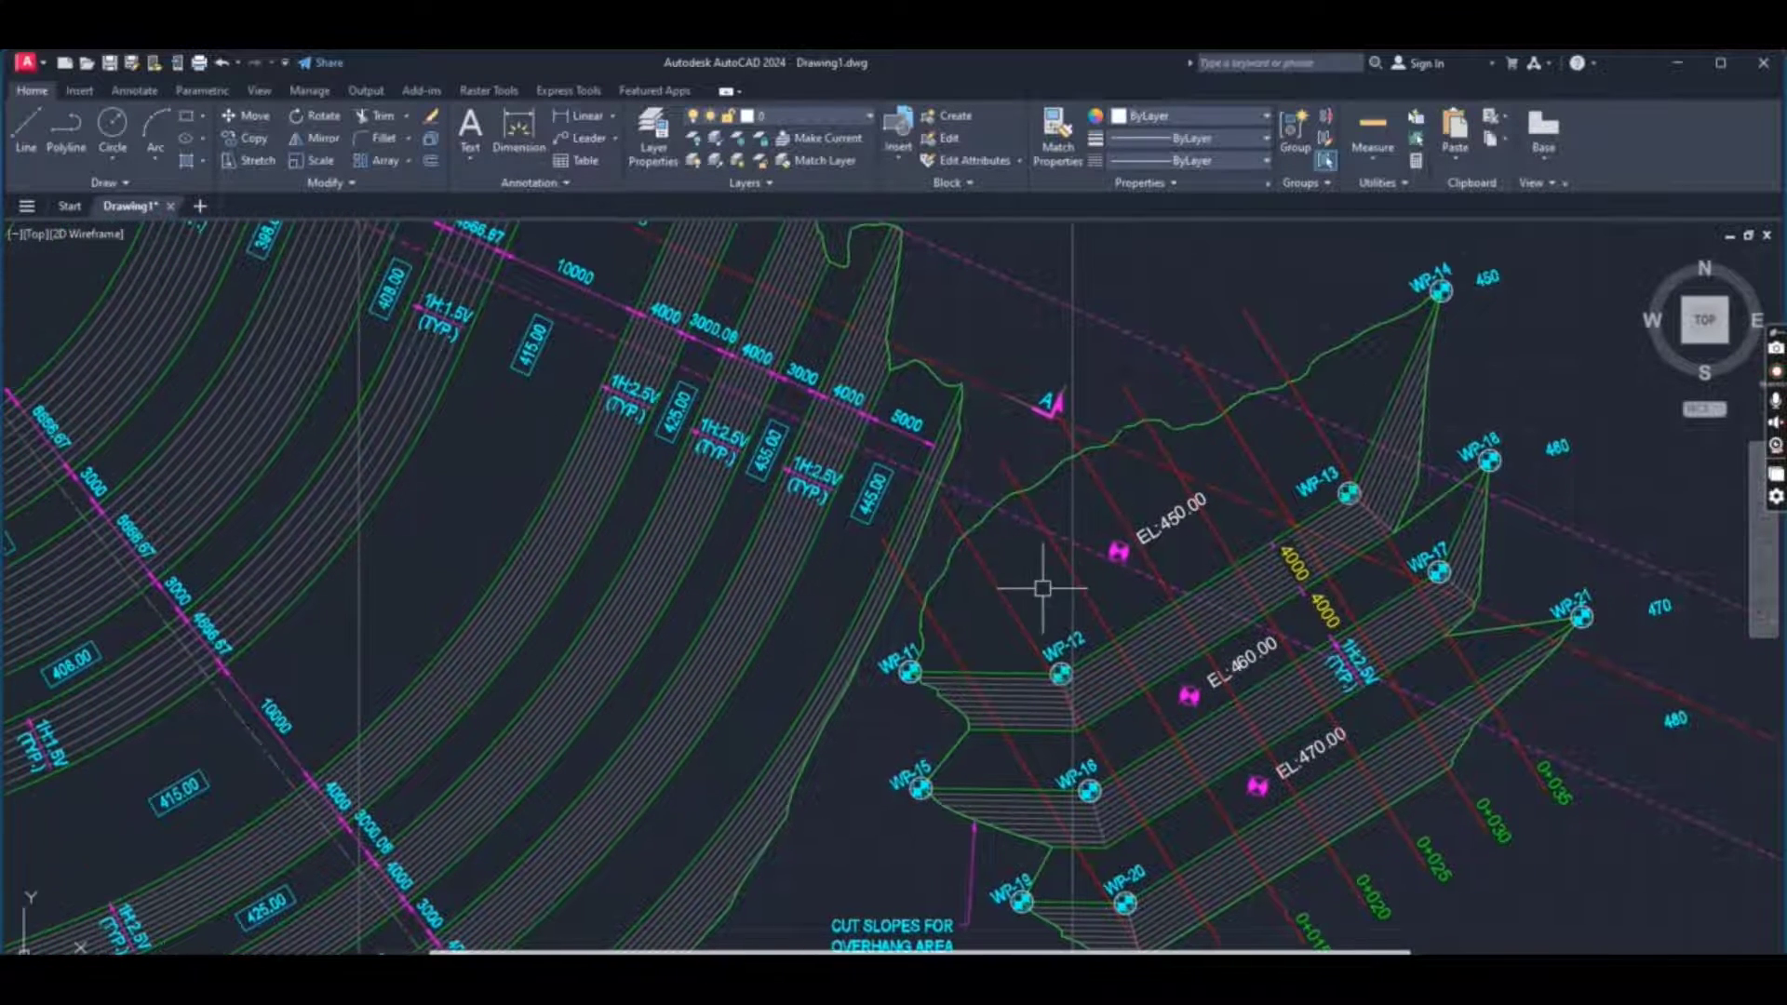
- Place the survey points with Multiple Points, rerun POINT, then cancel the command
{"action": "left_click", "coordinate": [120, 186]}
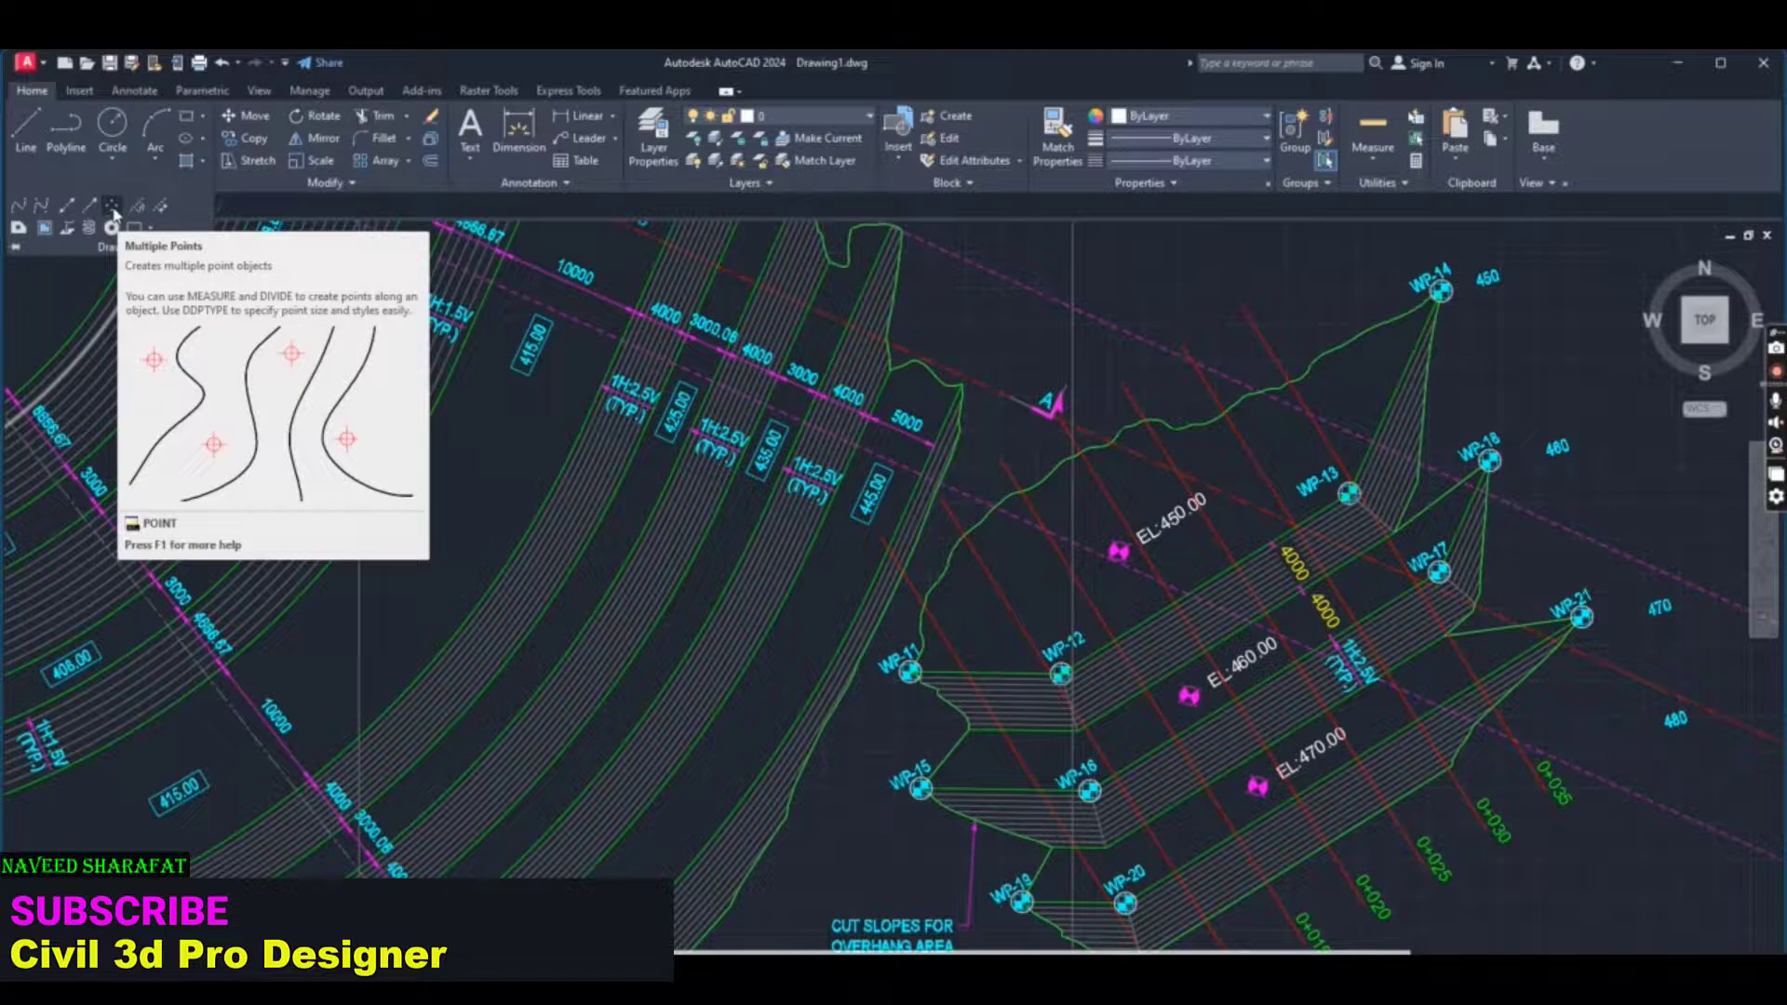
{"action": "left_click", "coordinate": [112, 205]}
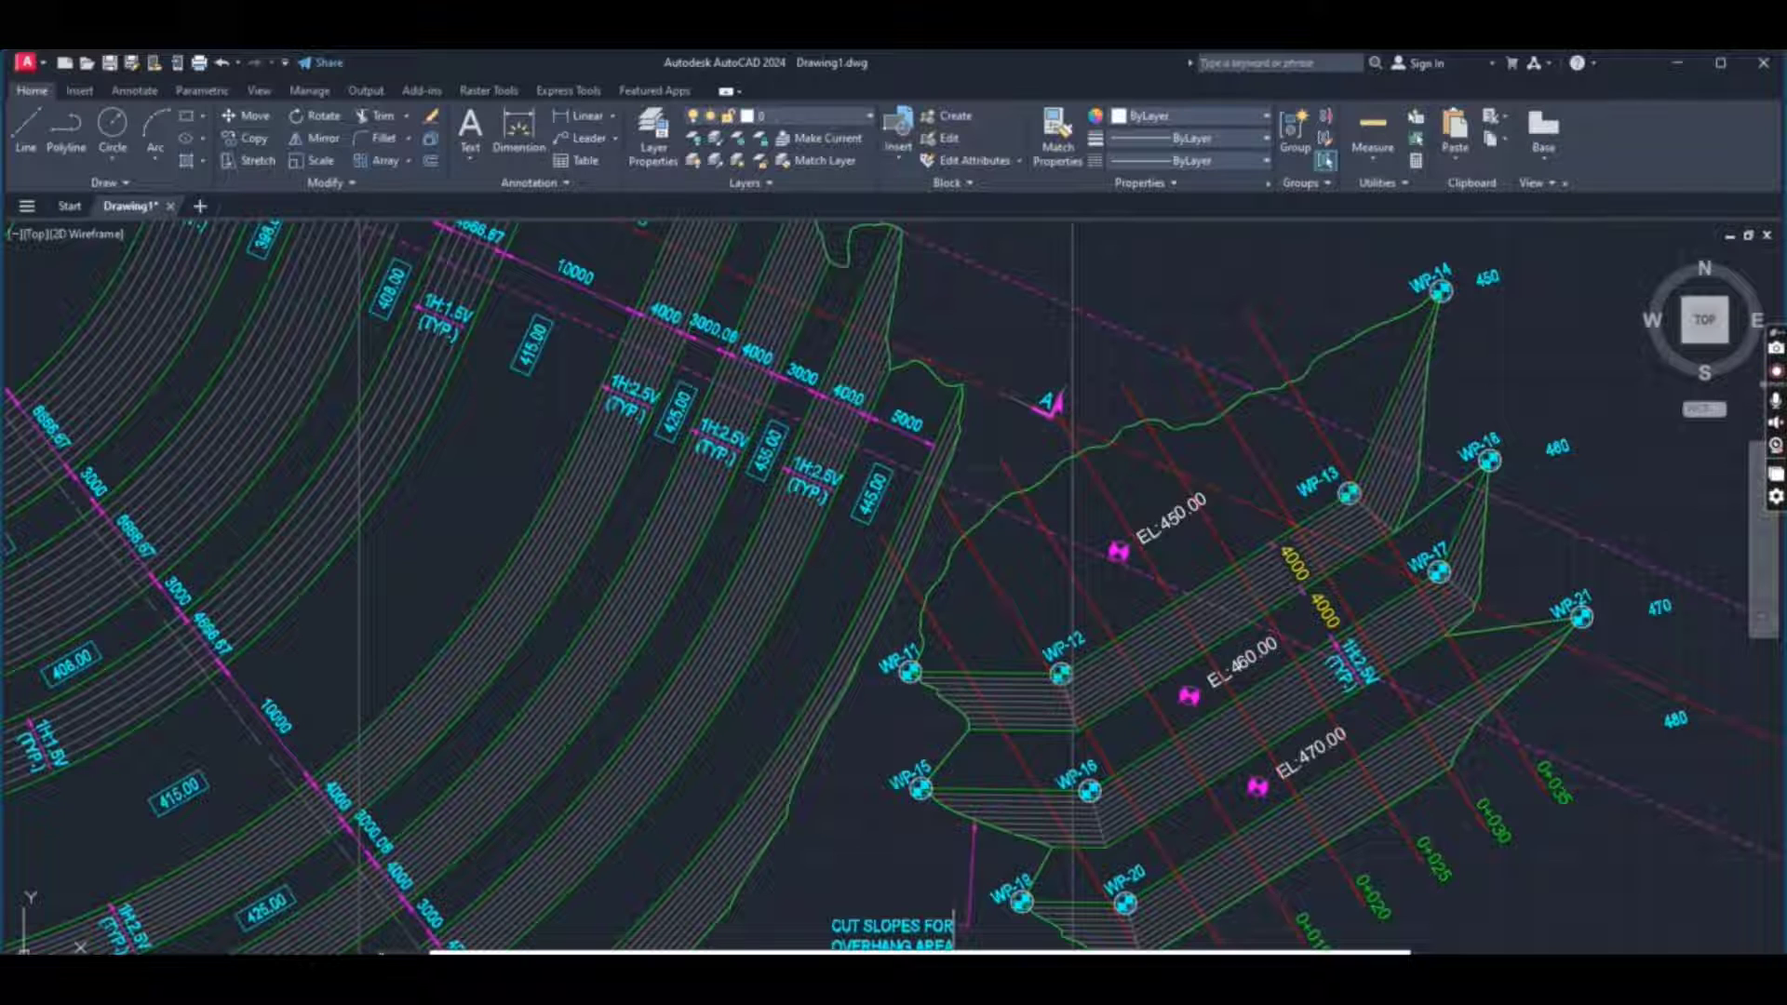
{"action": "left_click", "coordinate": [140, 375]}
{"action": "type", "text": "point"}
{"action": "key", "text": "Return"}
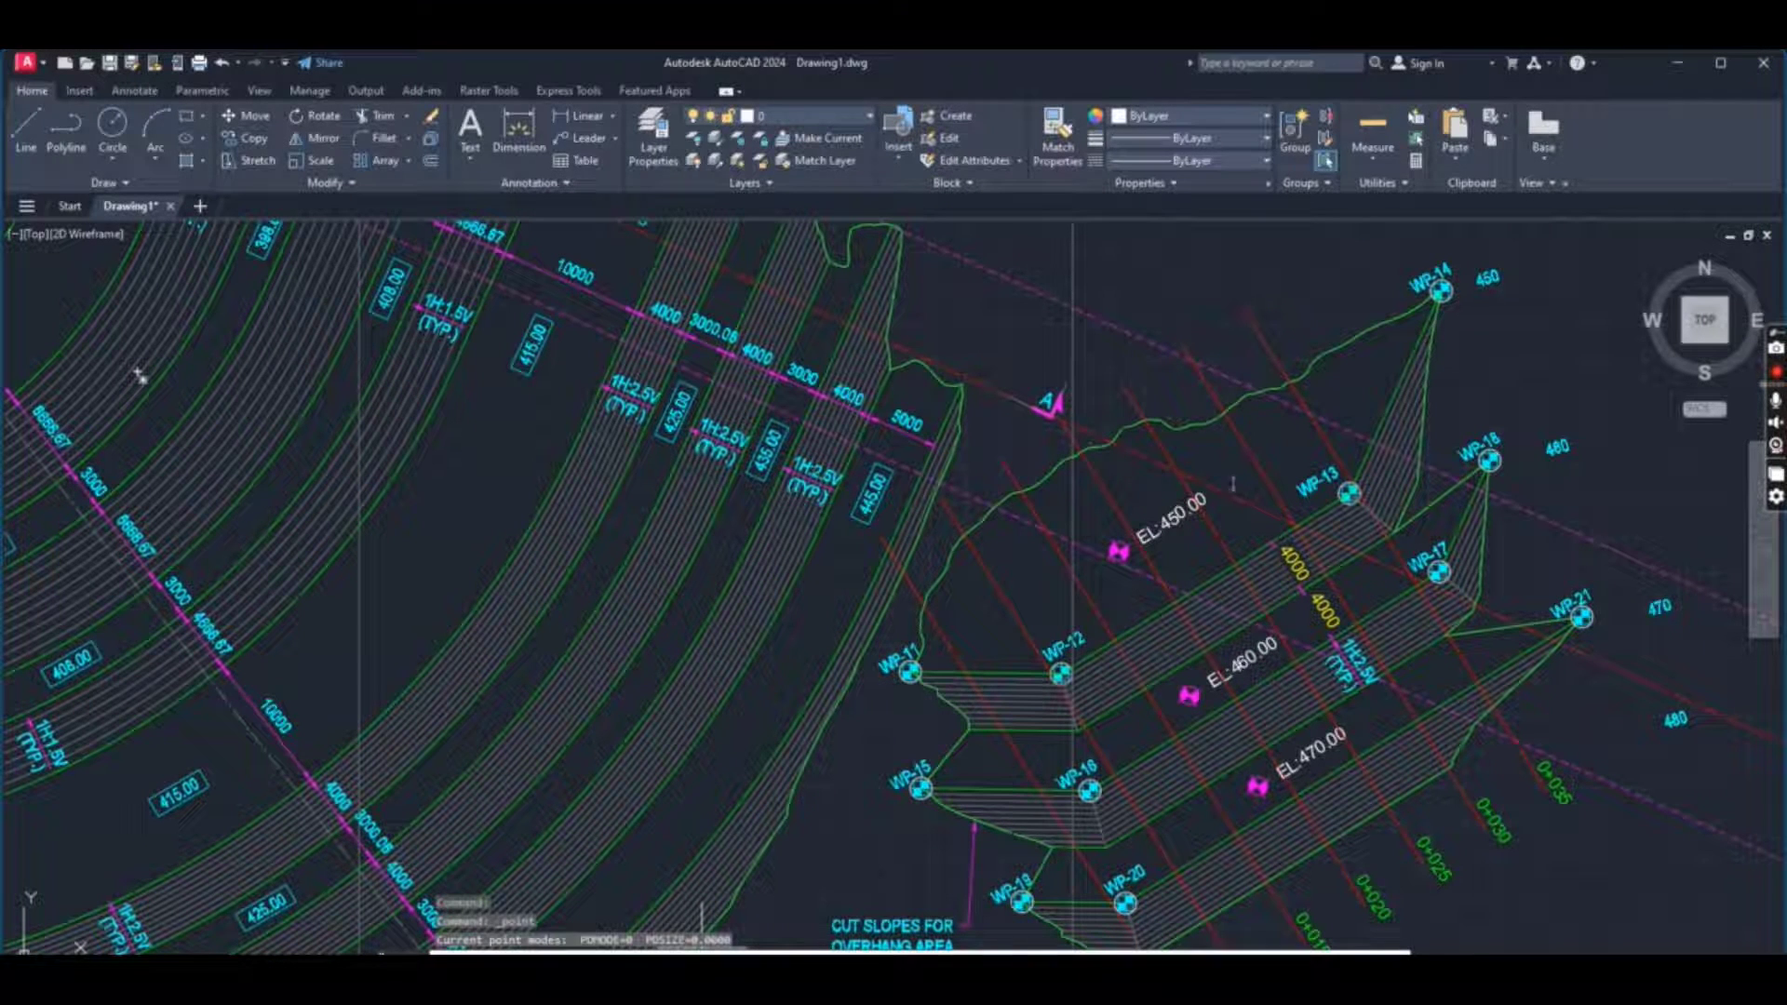
{"action": "key", "text": "Escape"}
{"action": "key", "text": "Escape"}
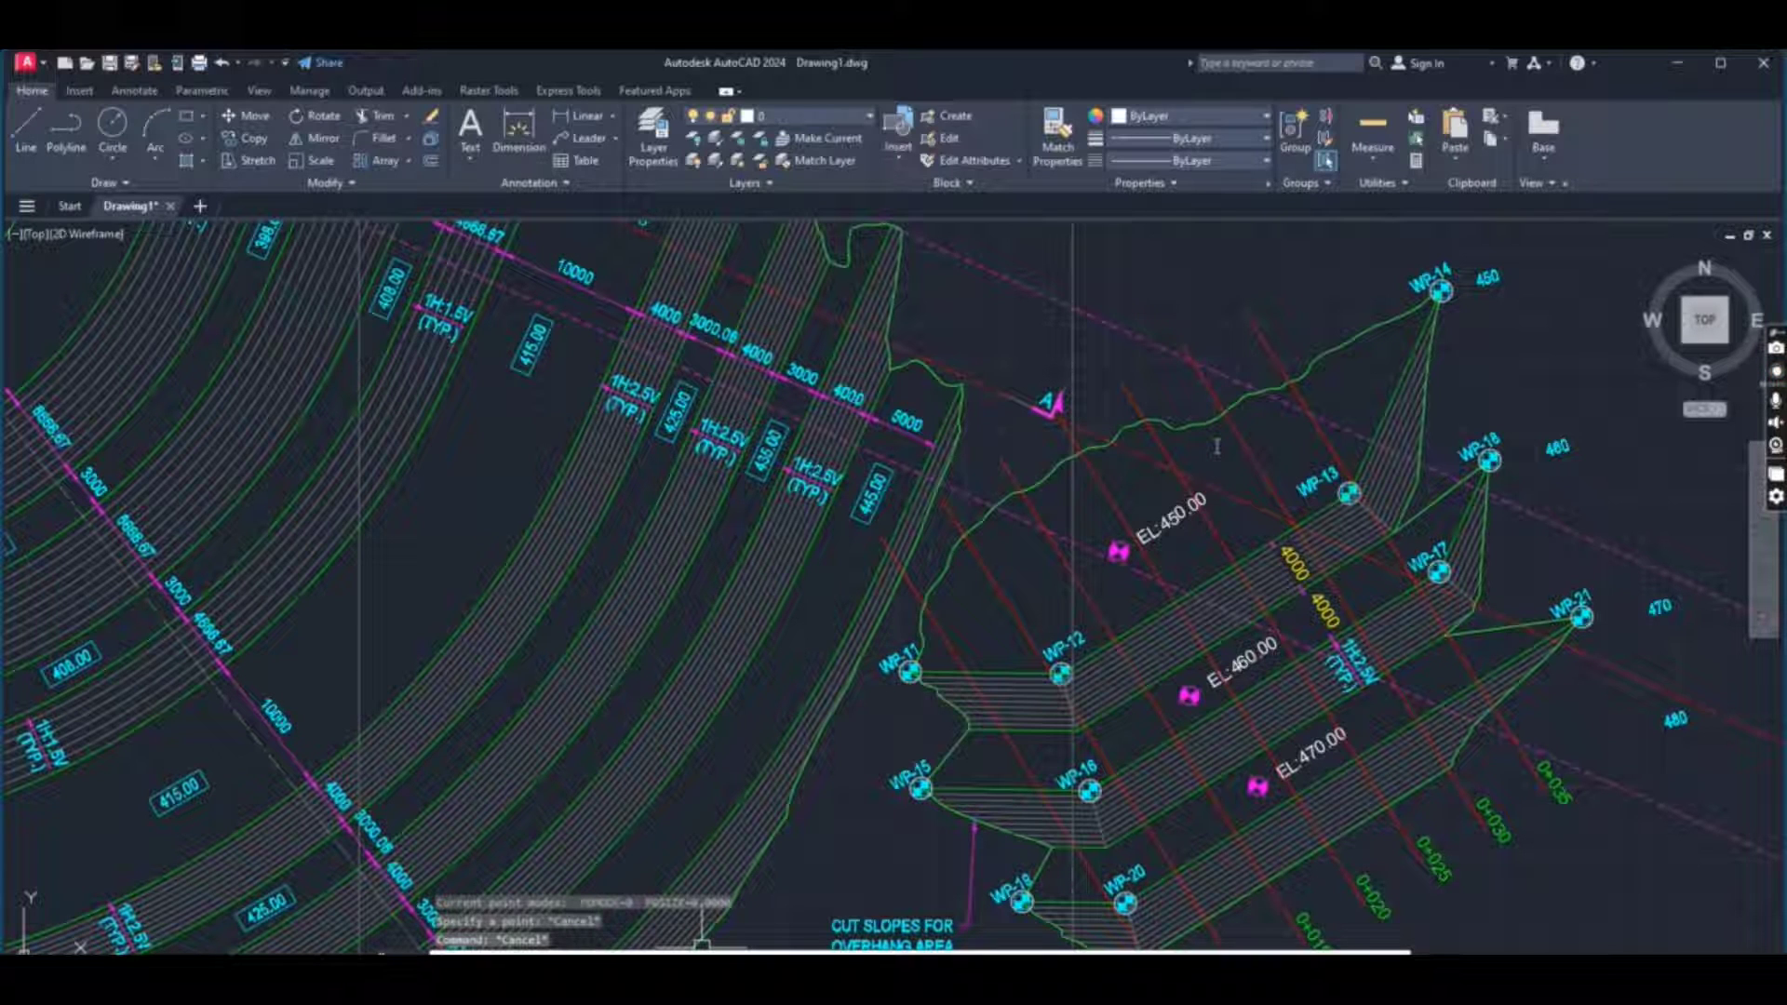
{"action": "key", "text": "Escape"}
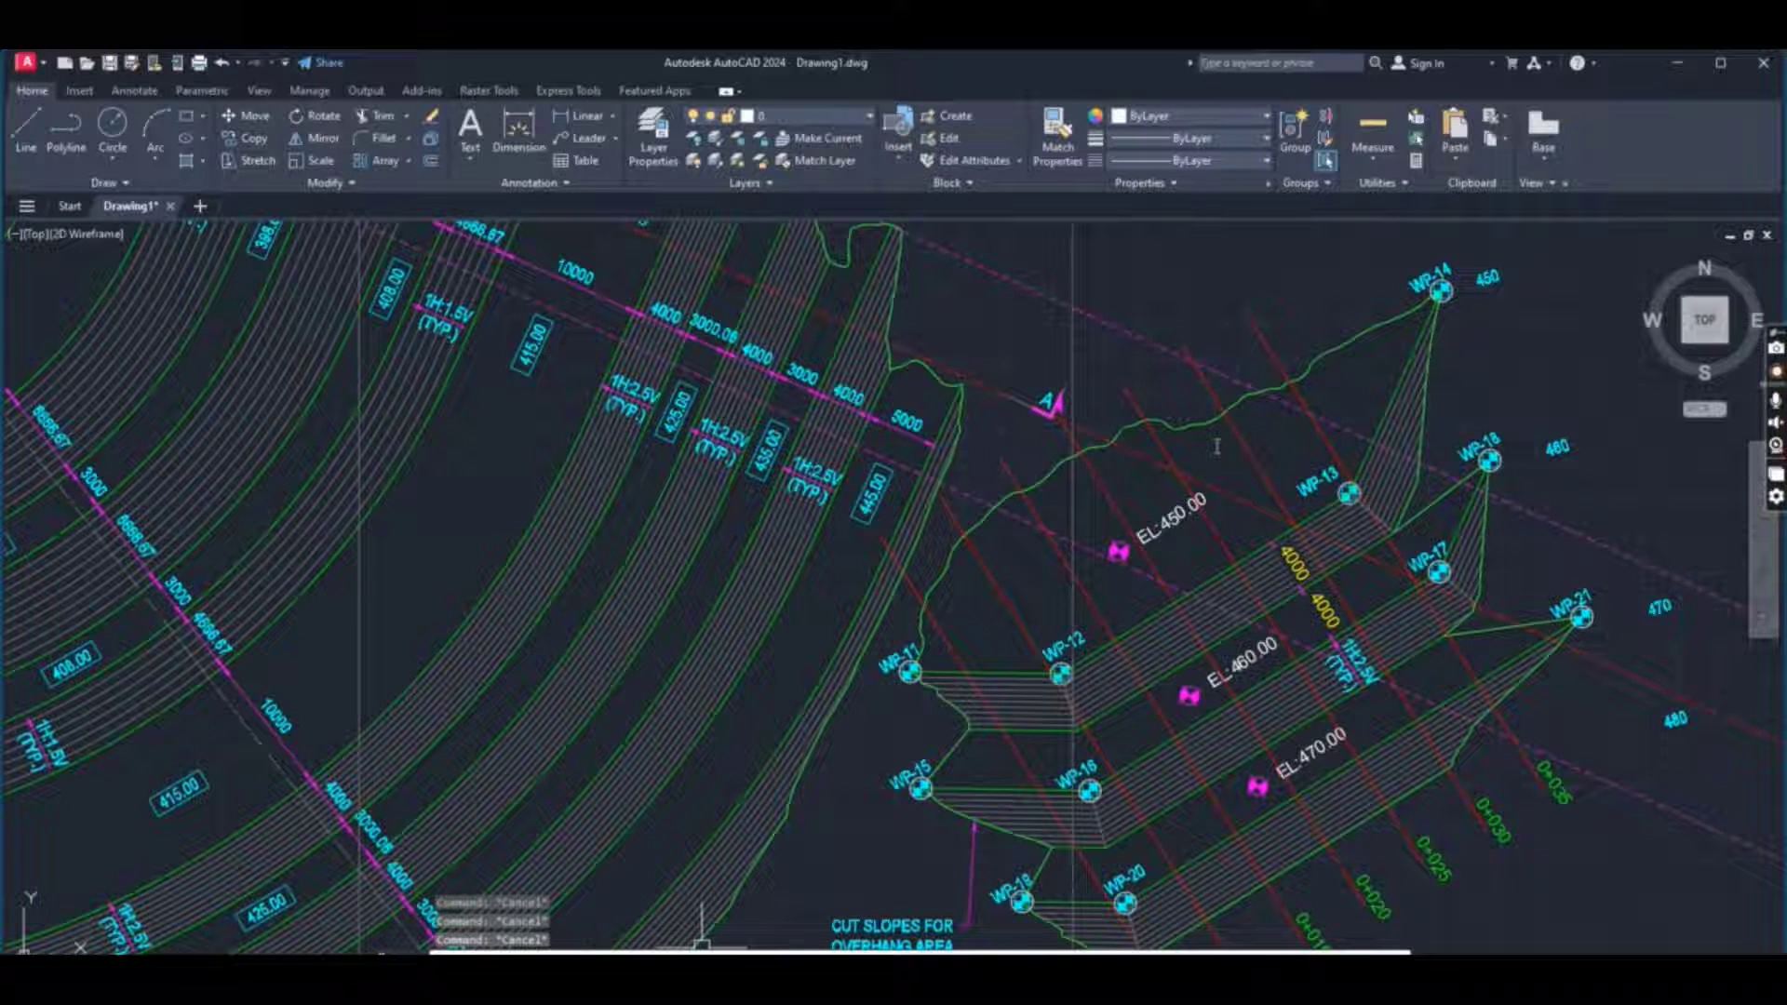
- Select one survey point and use Select Similar to select every survey point
{"action": "scroll", "coordinate": [1182, 414], "scroll_direction": "up", "scroll_amount": 5}
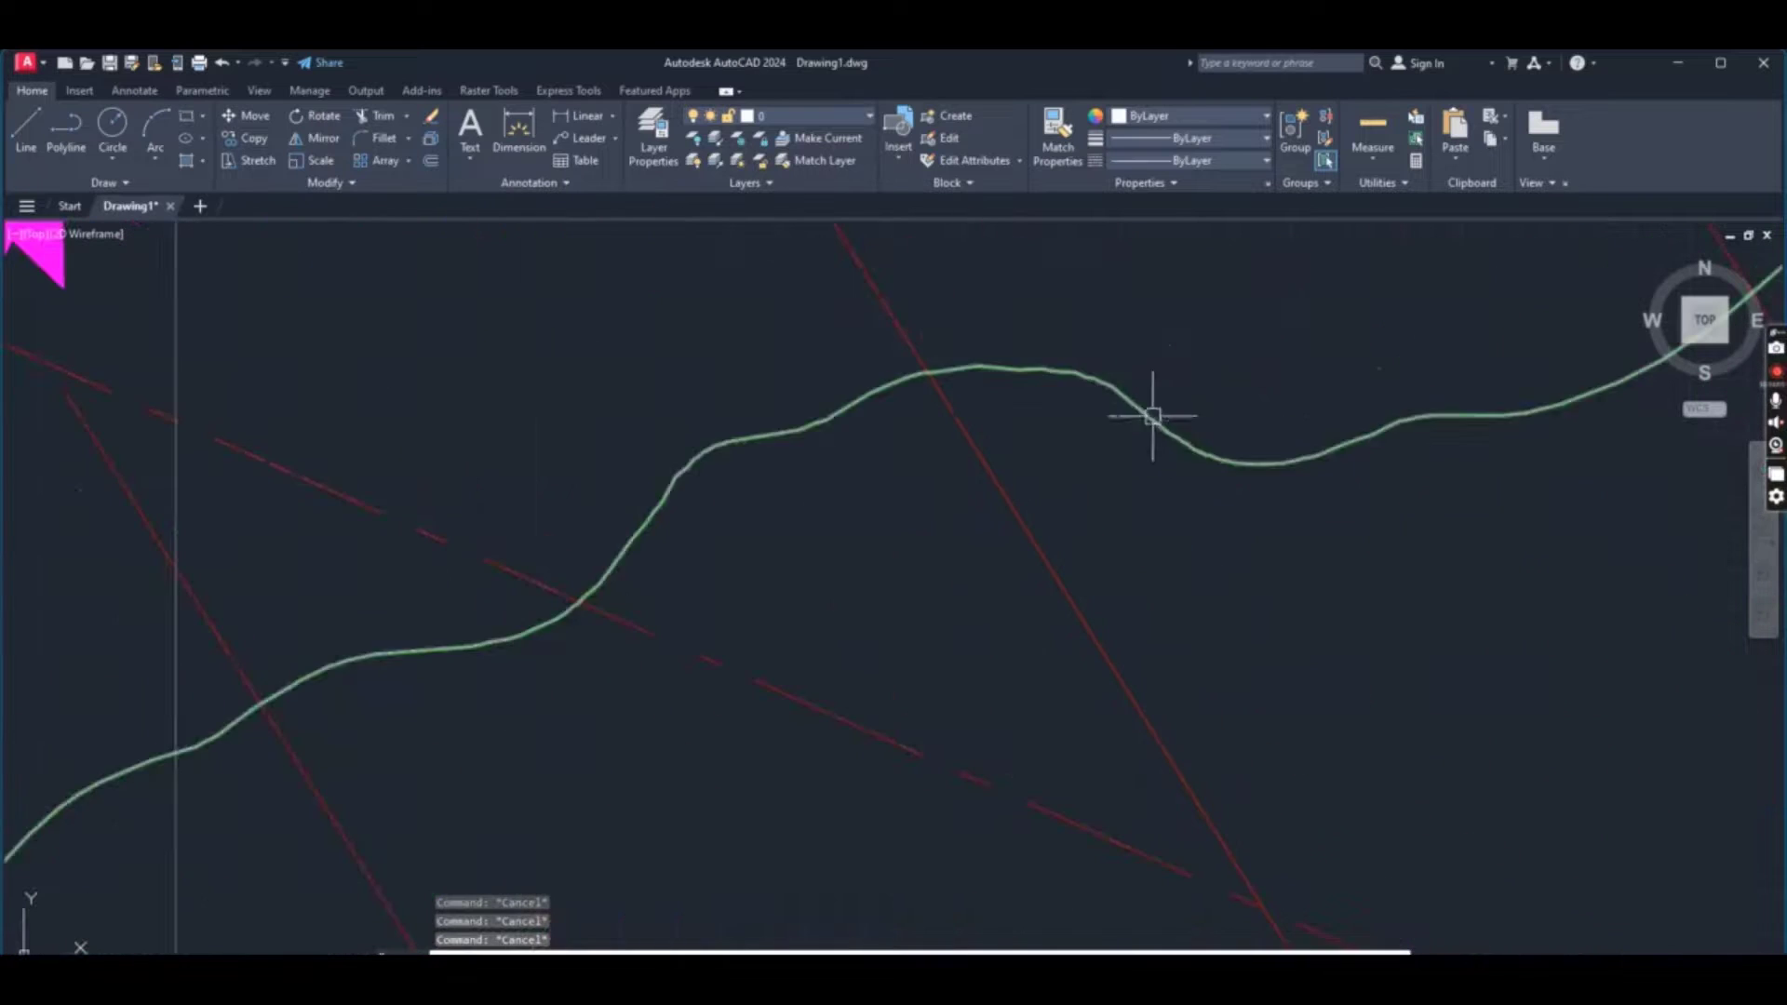
{"action": "left_click", "coordinate": [1179, 336]}
{"action": "scroll", "coordinate": [1196, 346], "scroll_direction": "down", "scroll_amount": 2}
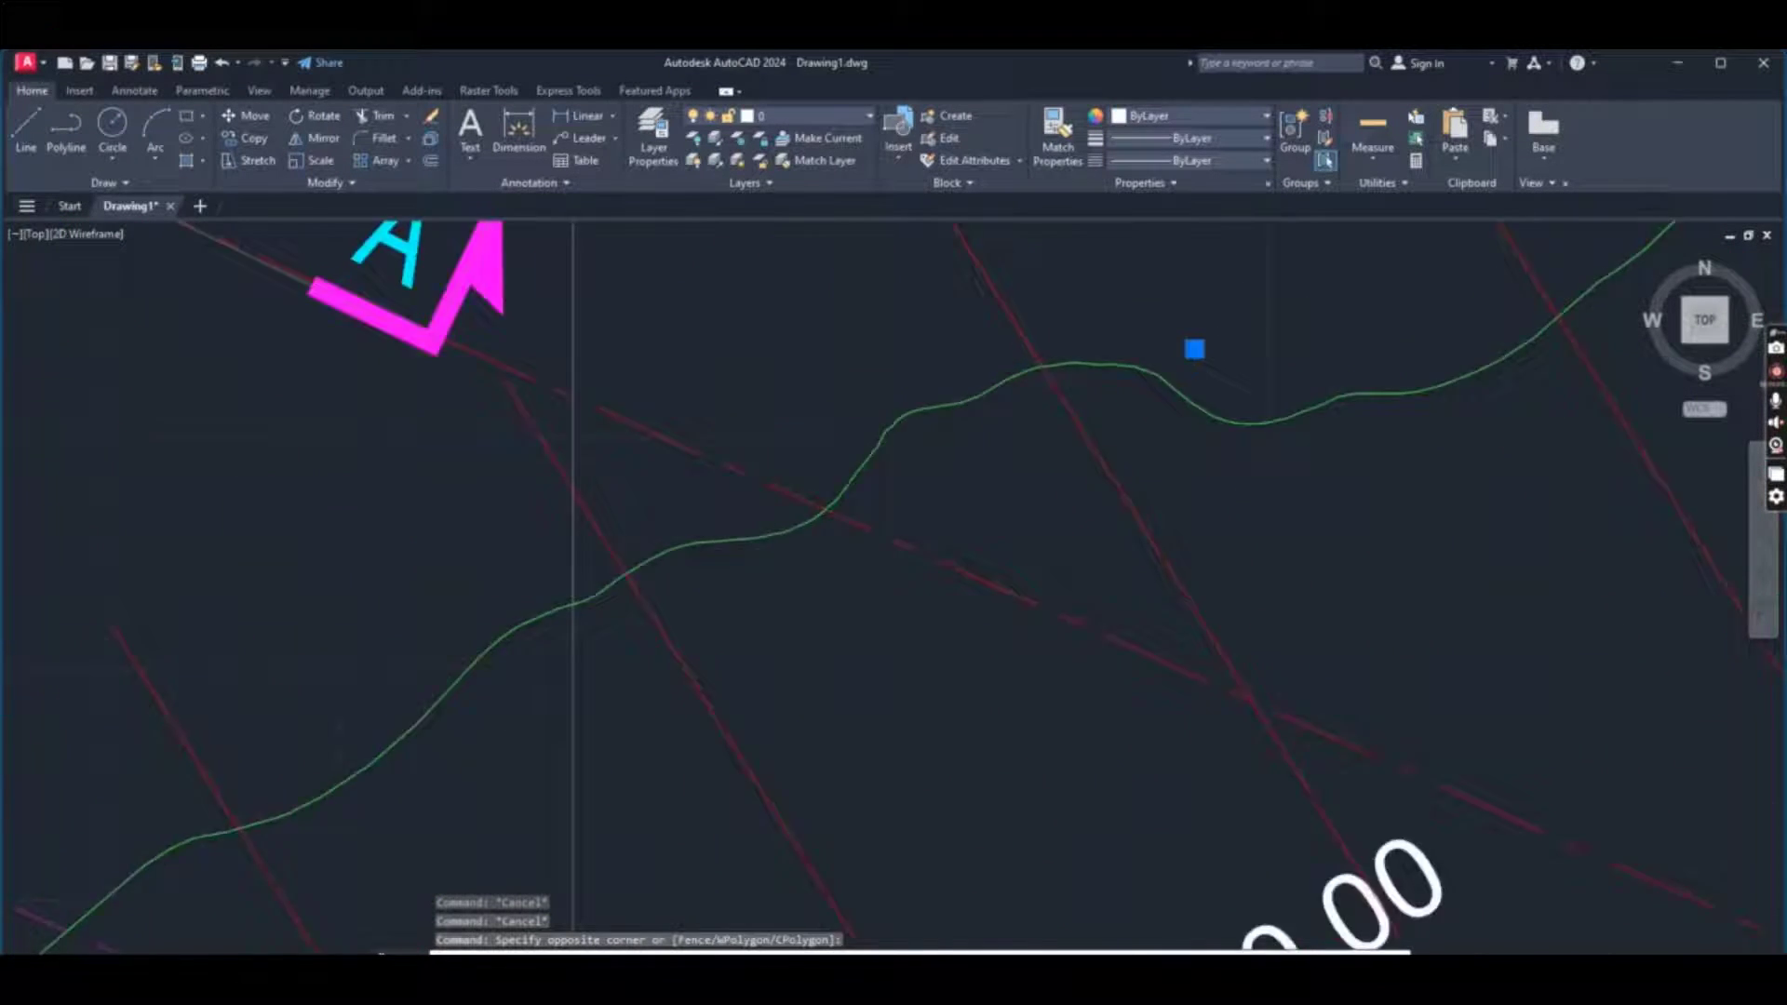
{"action": "scroll", "coordinate": [1194, 349], "scroll_direction": "down", "scroll_amount": 3}
{"action": "scroll", "coordinate": [1266, 474], "scroll_direction": "up", "scroll_amount": 2}
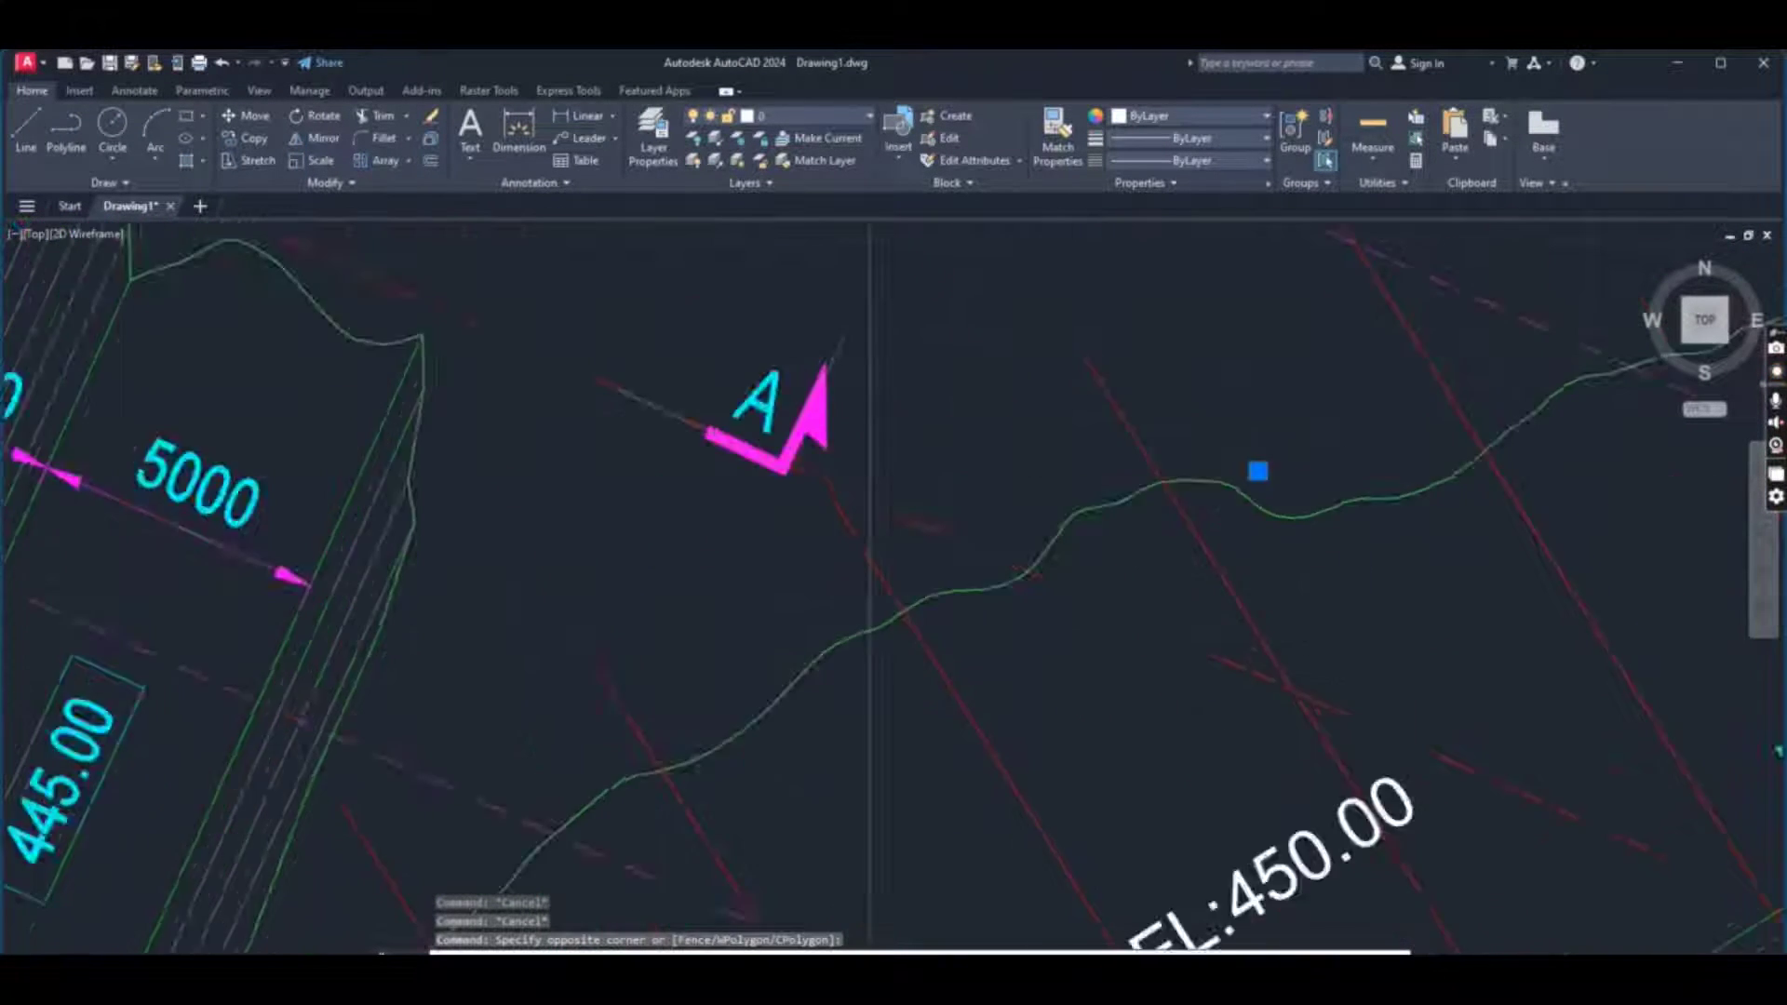
{"action": "scroll", "coordinate": [1400, 387], "scroll_direction": "up", "scroll_amount": 2}
{"action": "scroll", "coordinate": [1297, 403], "scroll_direction": "down", "scroll_amount": 3}
{"action": "middle_click_drag", "start_coordinate": [1297, 403], "coordinate": [1353, 513]}
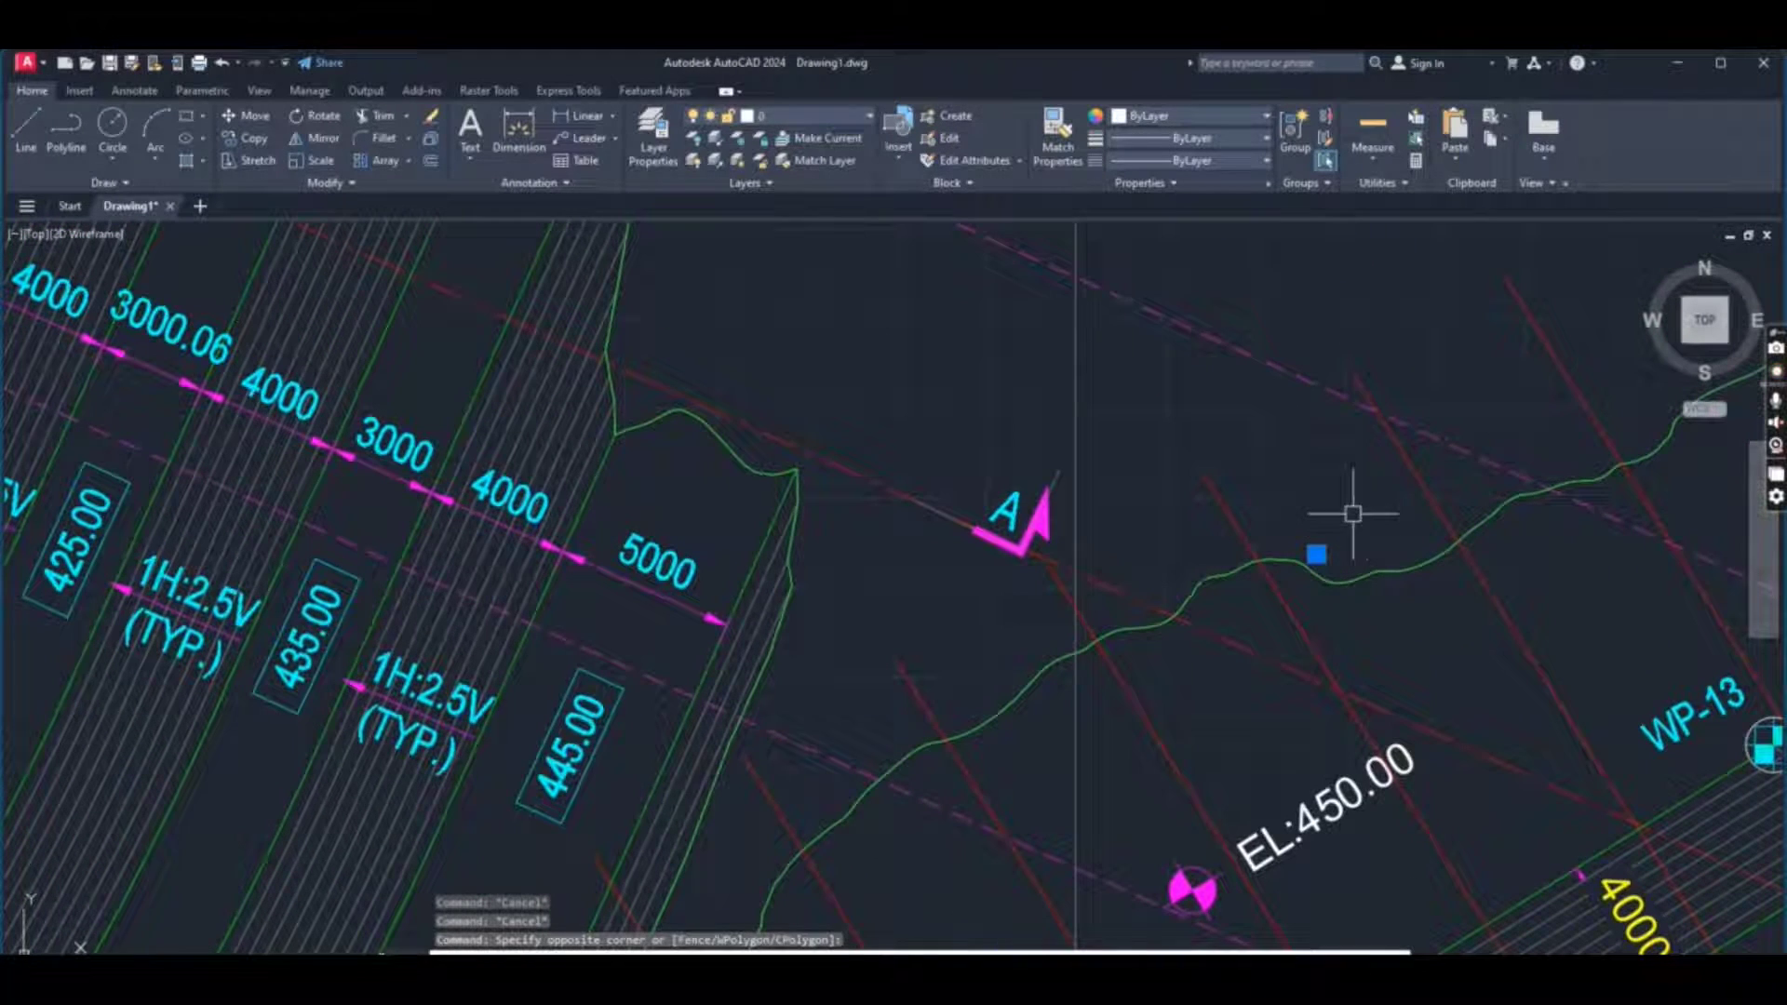
{"action": "right_click", "coordinate": [1308, 438]}
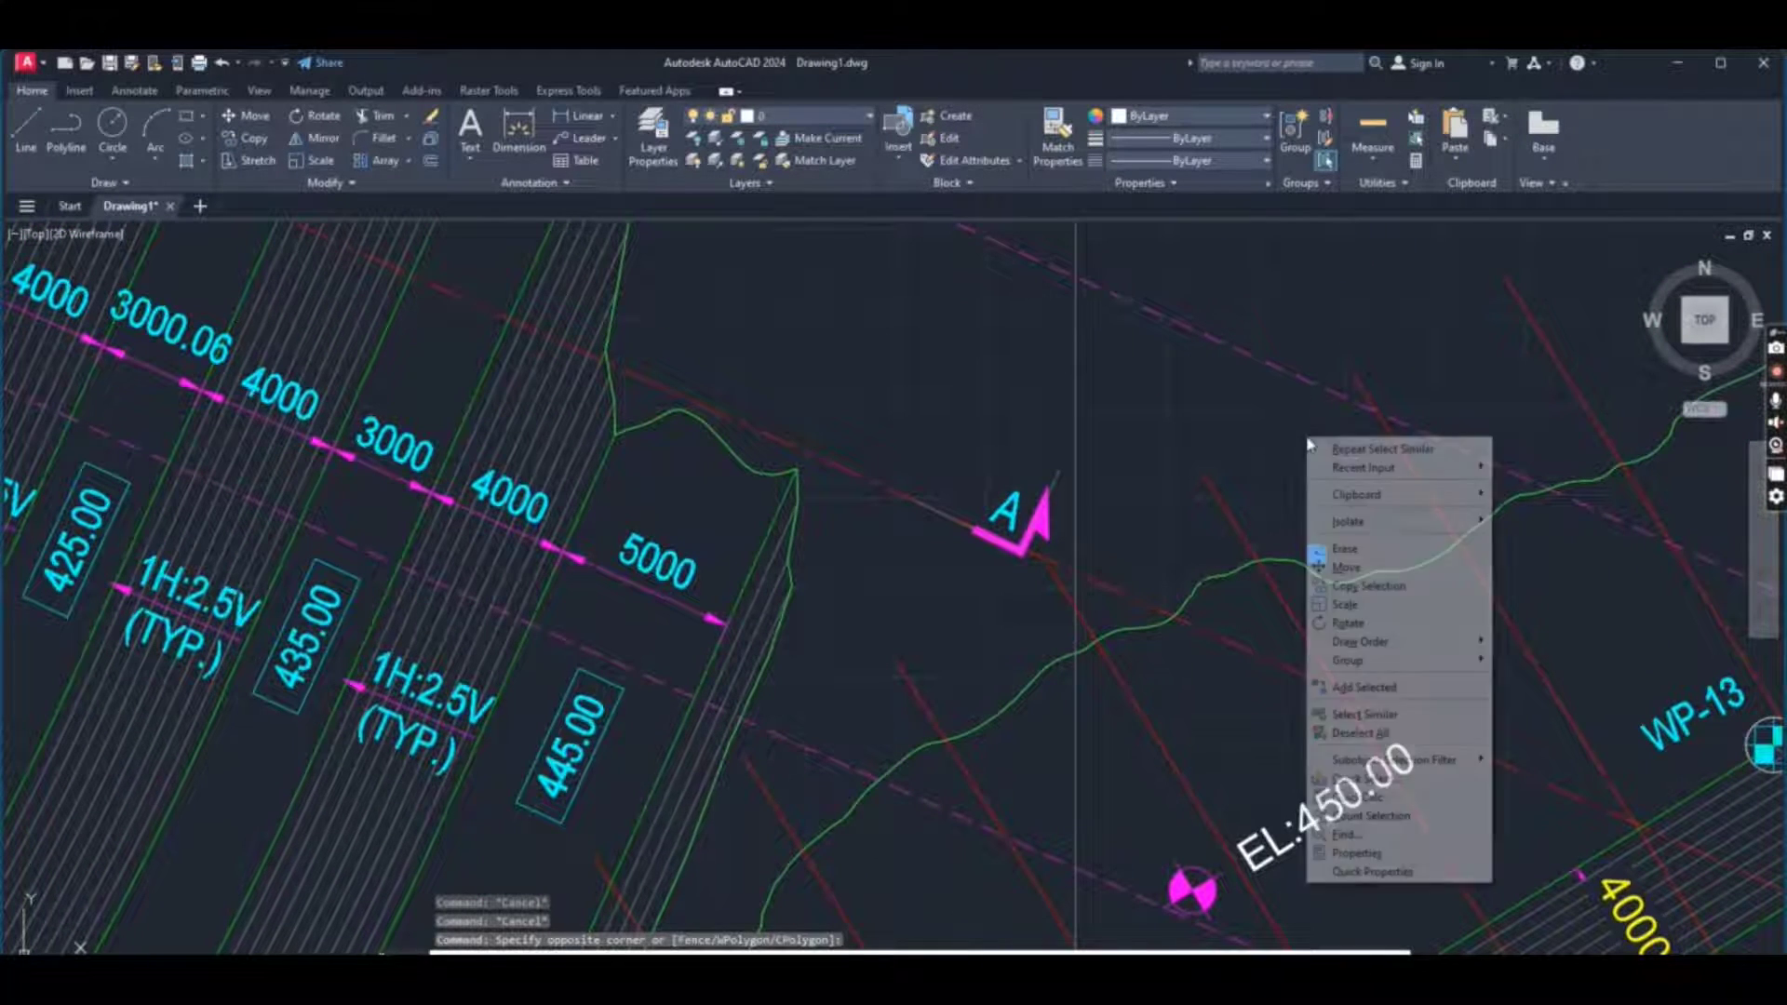
{"action": "left_click", "coordinate": [1359, 714]}
- Apply the X marker point style so all survey points display as X shapes
{"action": "scroll", "coordinate": [860, 460], "scroll_direction": "down", "scroll_amount": 5}
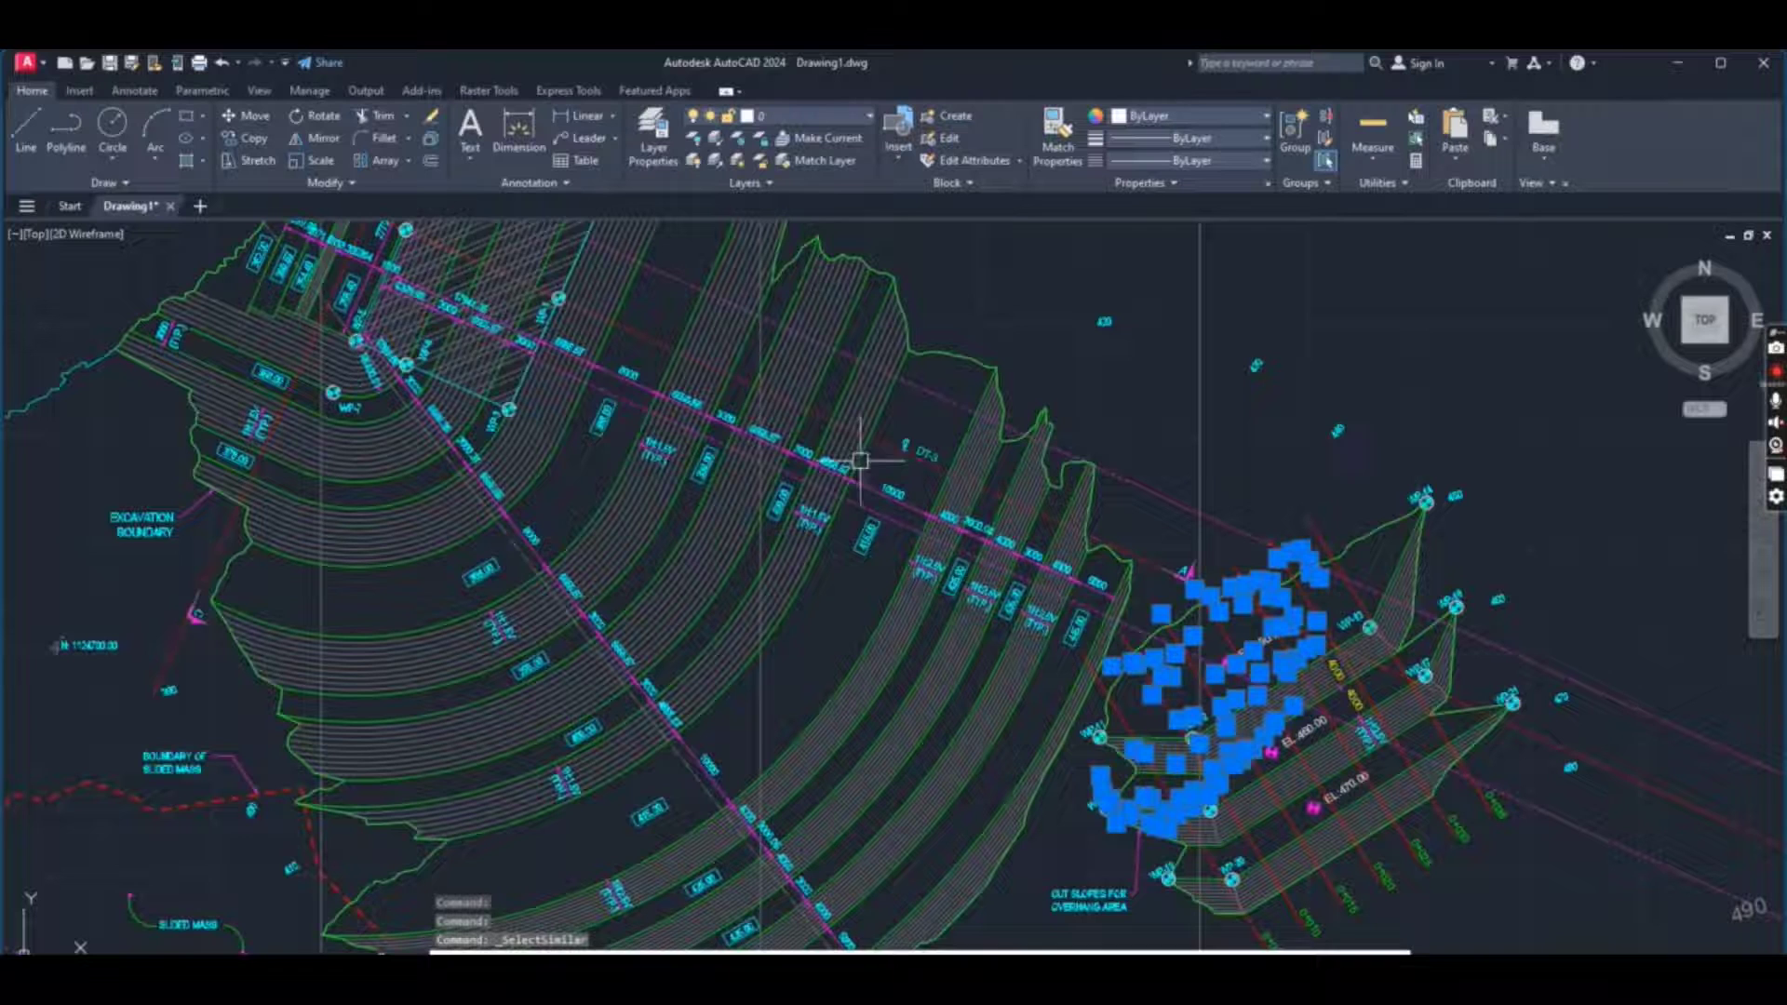
{"action": "left_click", "coordinate": [1410, 185]}
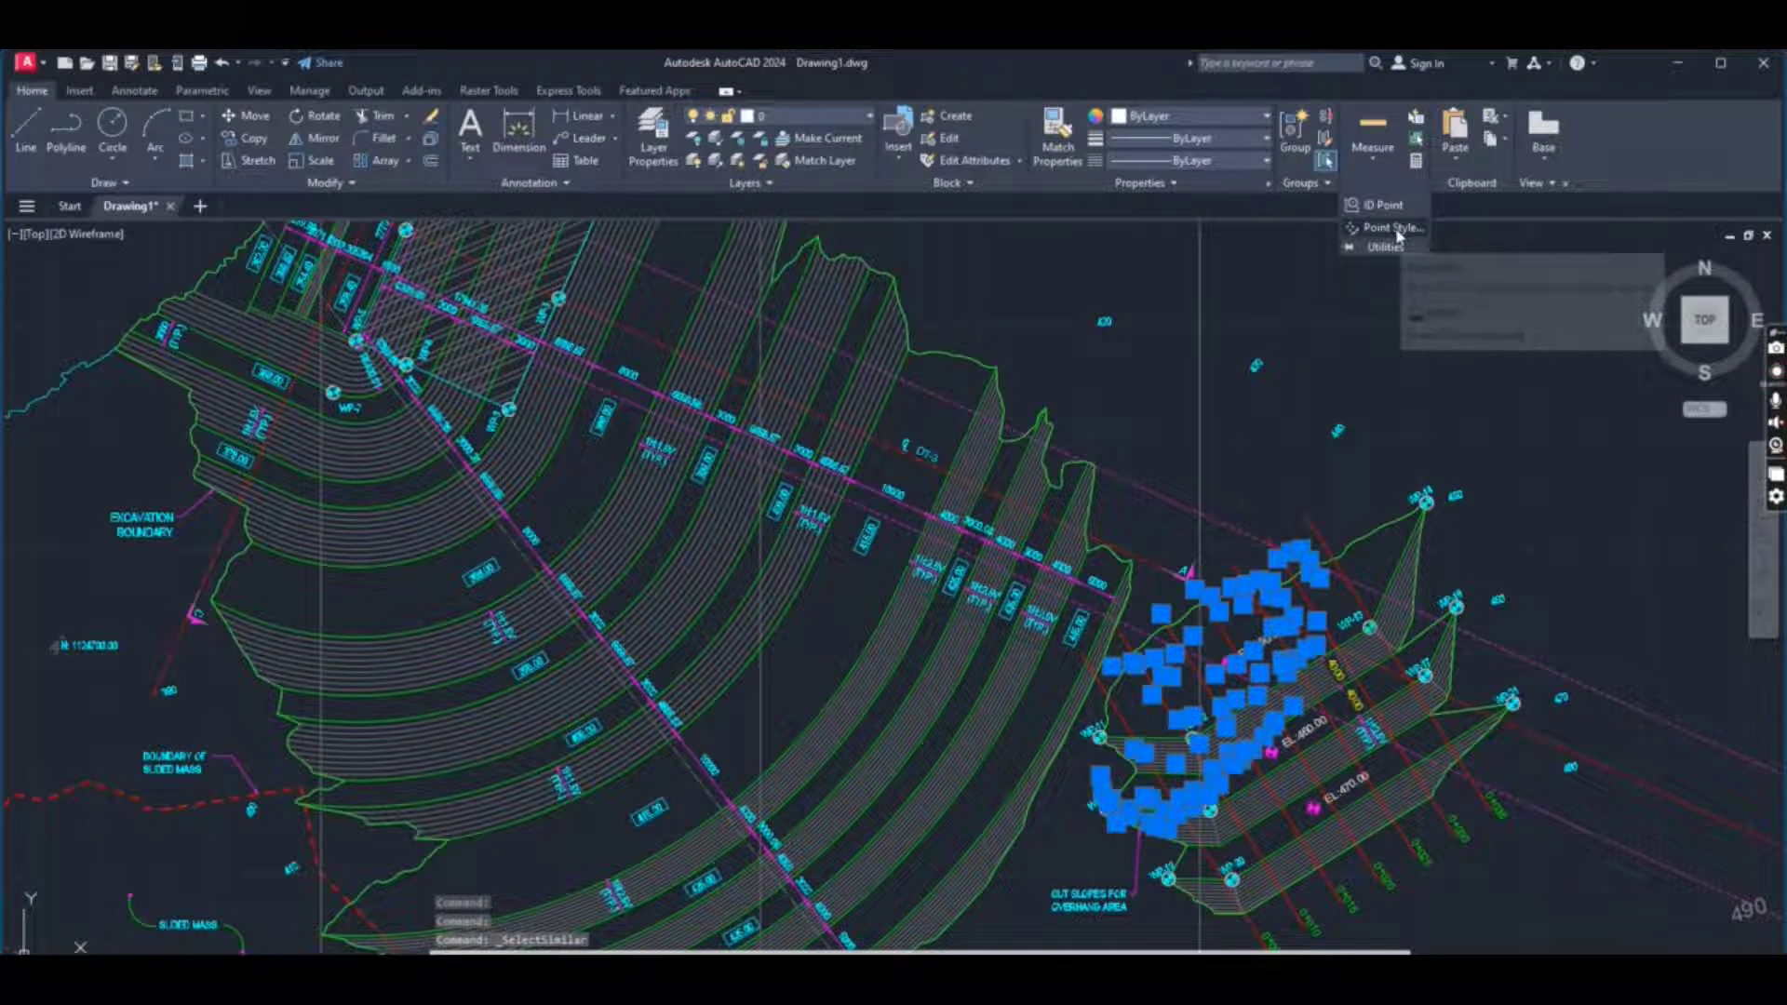
{"action": "left_click", "coordinate": [1396, 228]}
{"action": "left_click", "coordinate": [942, 420]}
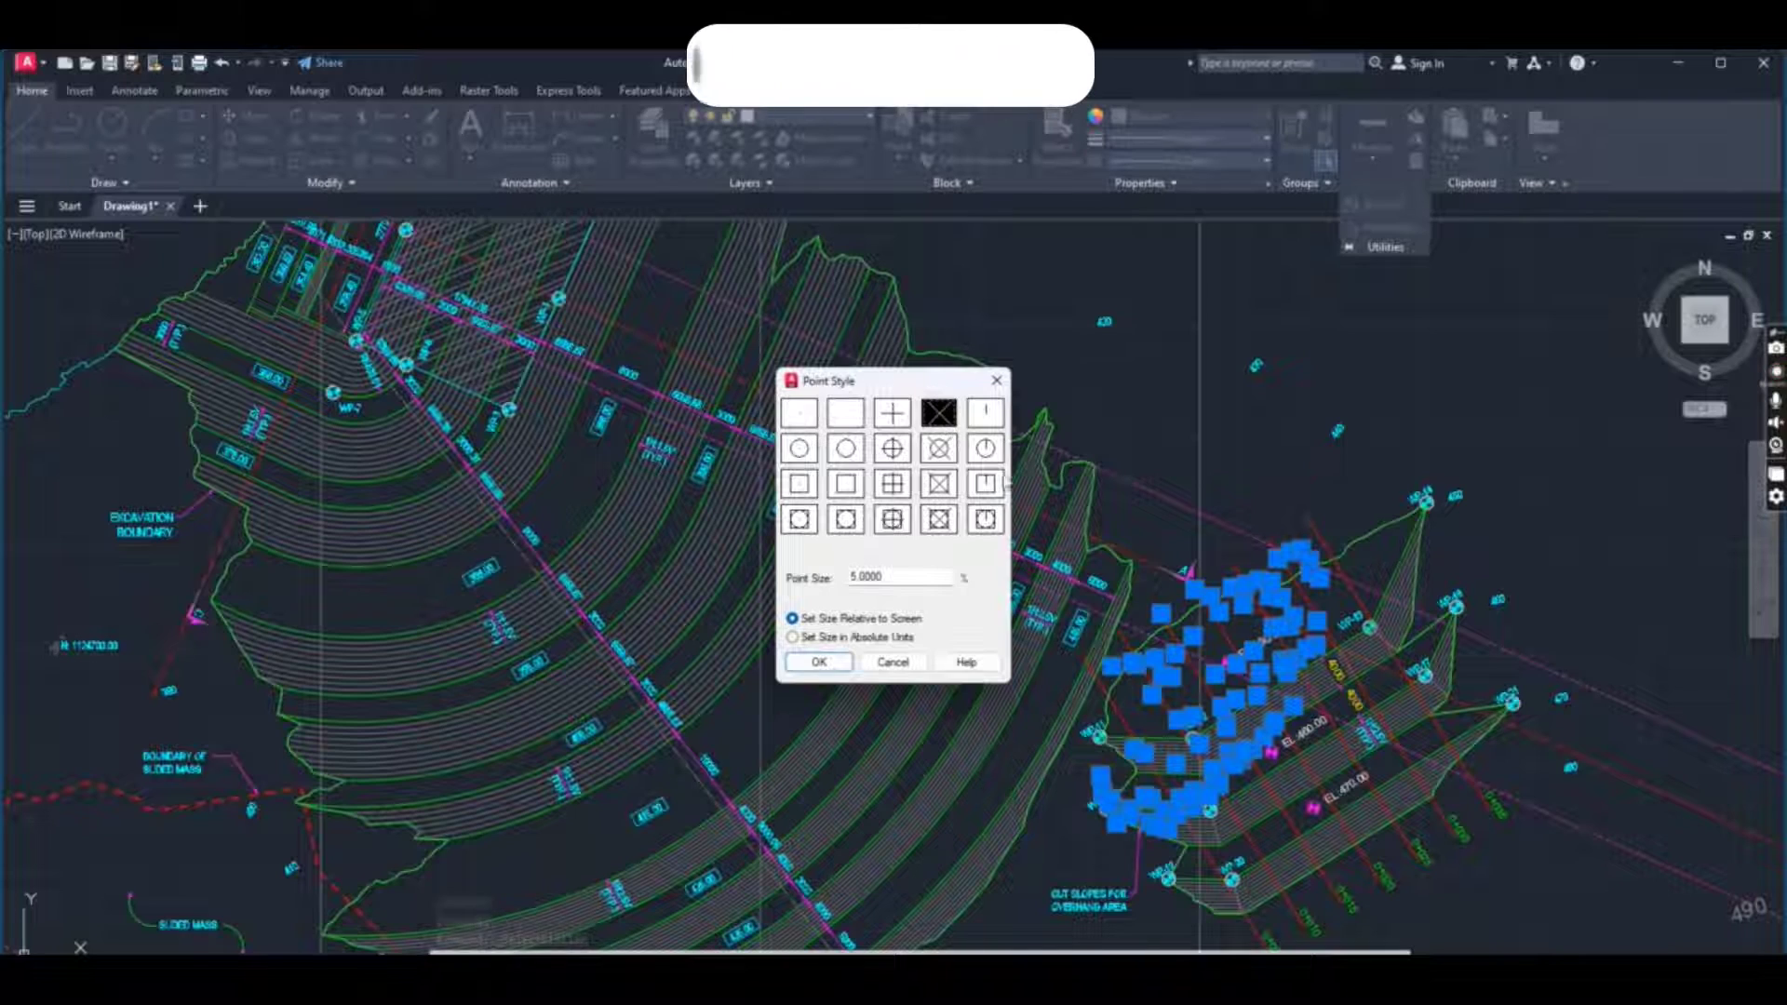
{"action": "left_click", "coordinate": [821, 662]}
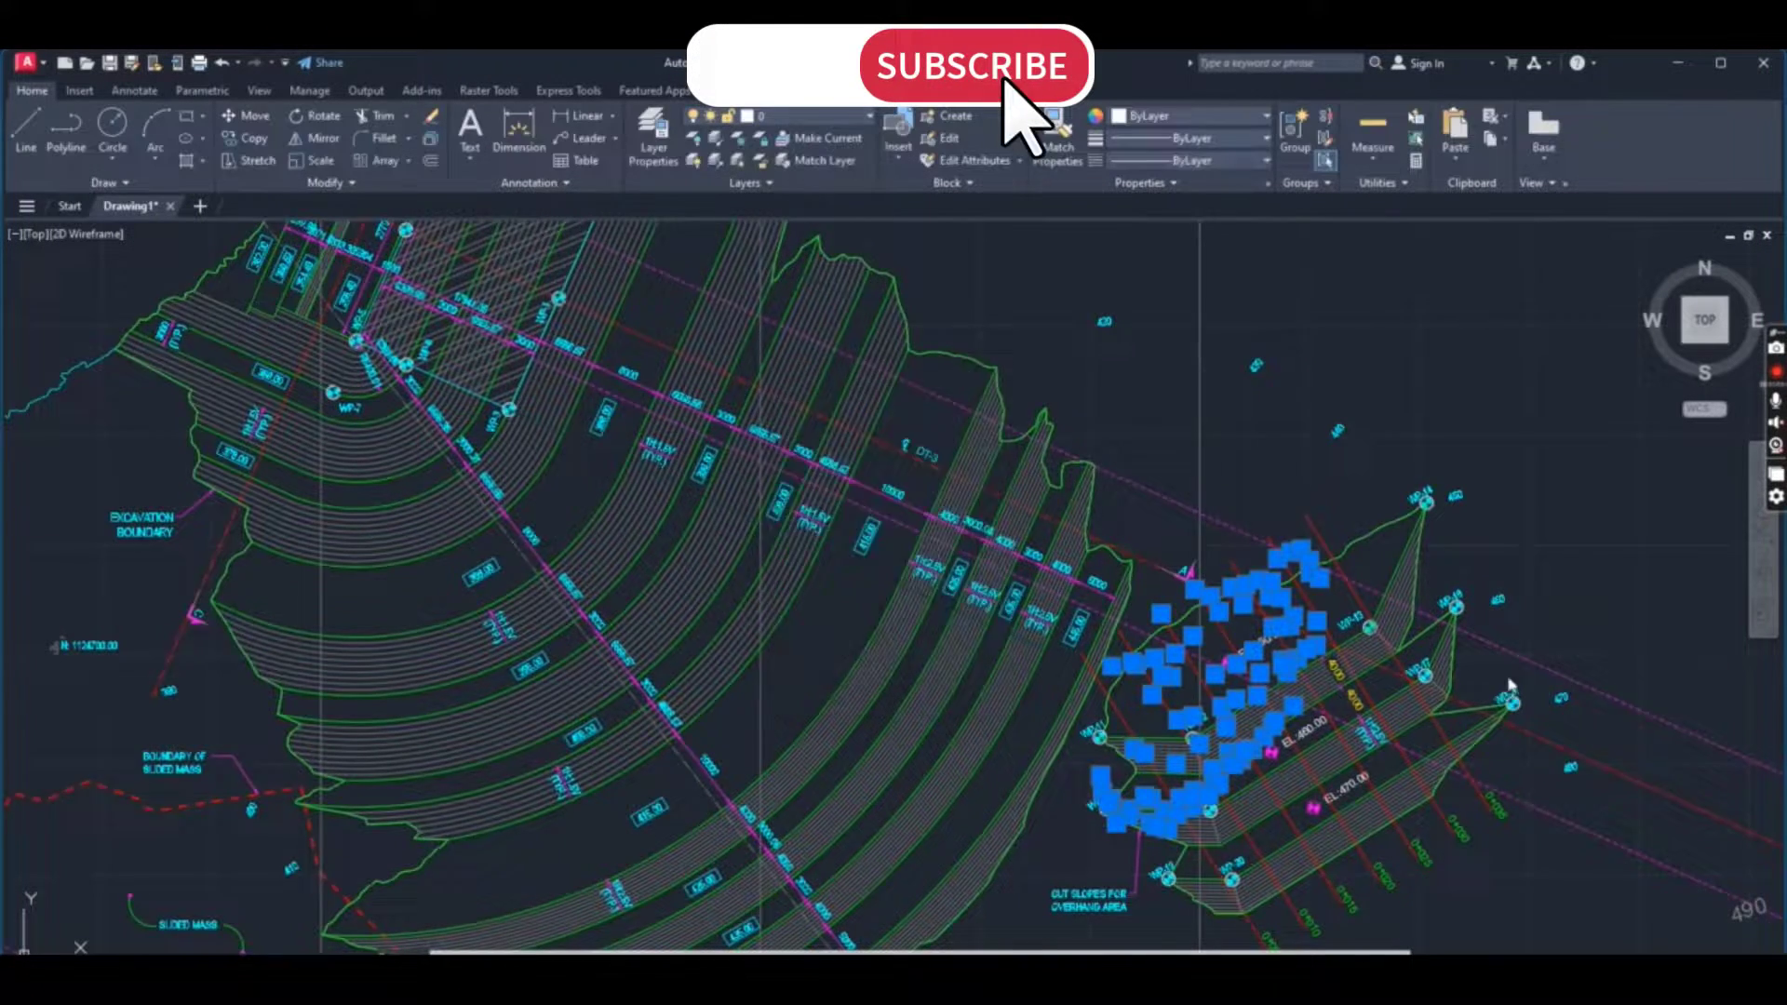
{"action": "scroll", "coordinate": [1270, 633], "scroll_direction": "up", "scroll_amount": 5}
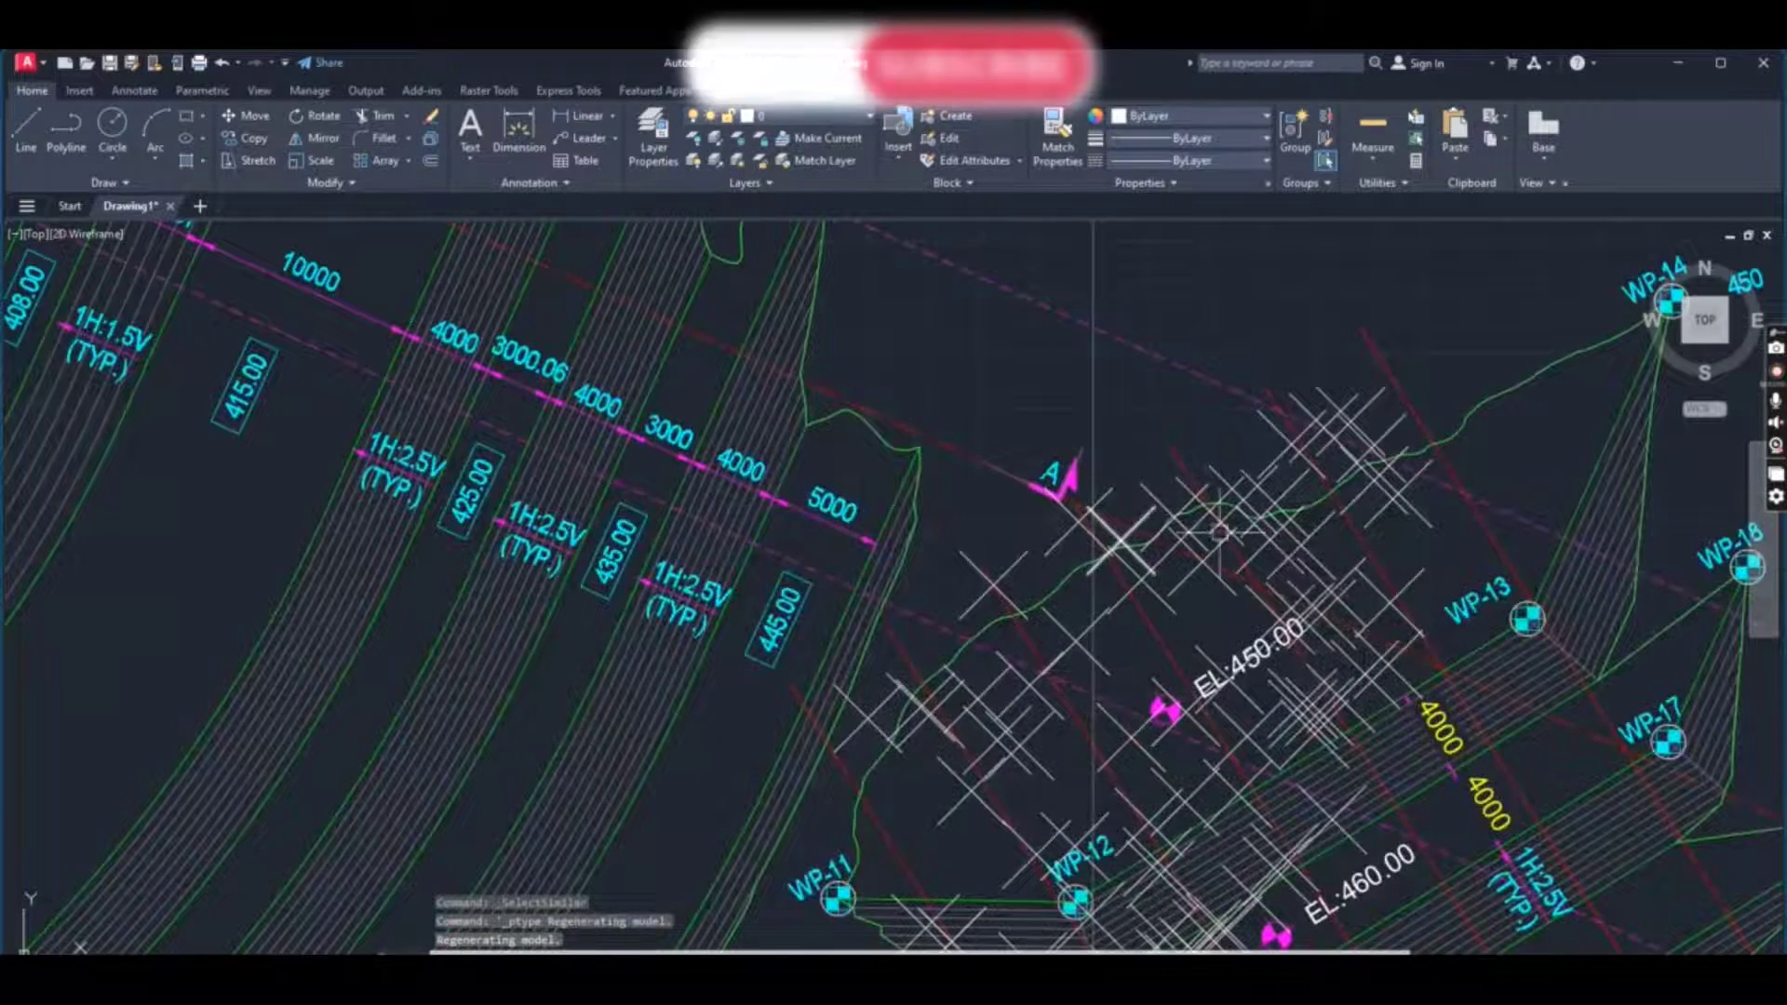
{"action": "scroll", "coordinate": [1318, 564], "scroll_direction": "down", "scroll_amount": 4}
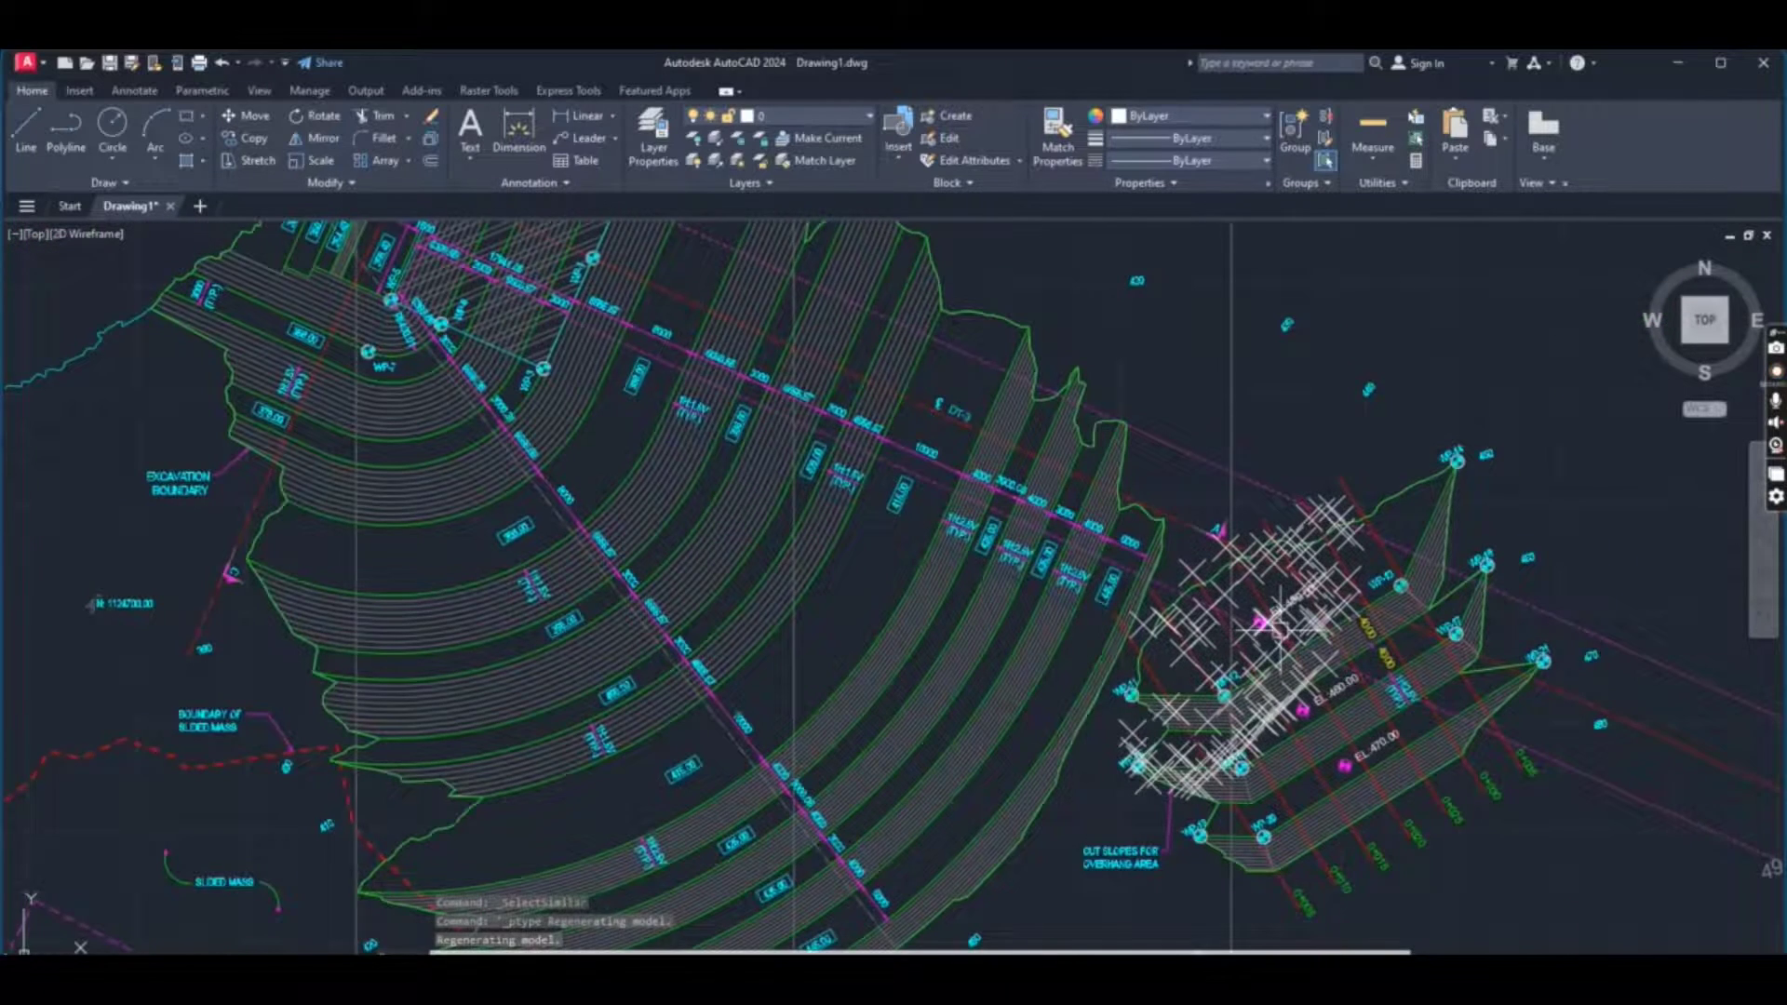
{"action": "middle_click_drag", "start_coordinate": [1233, 628], "coordinate": [1195, 478]}
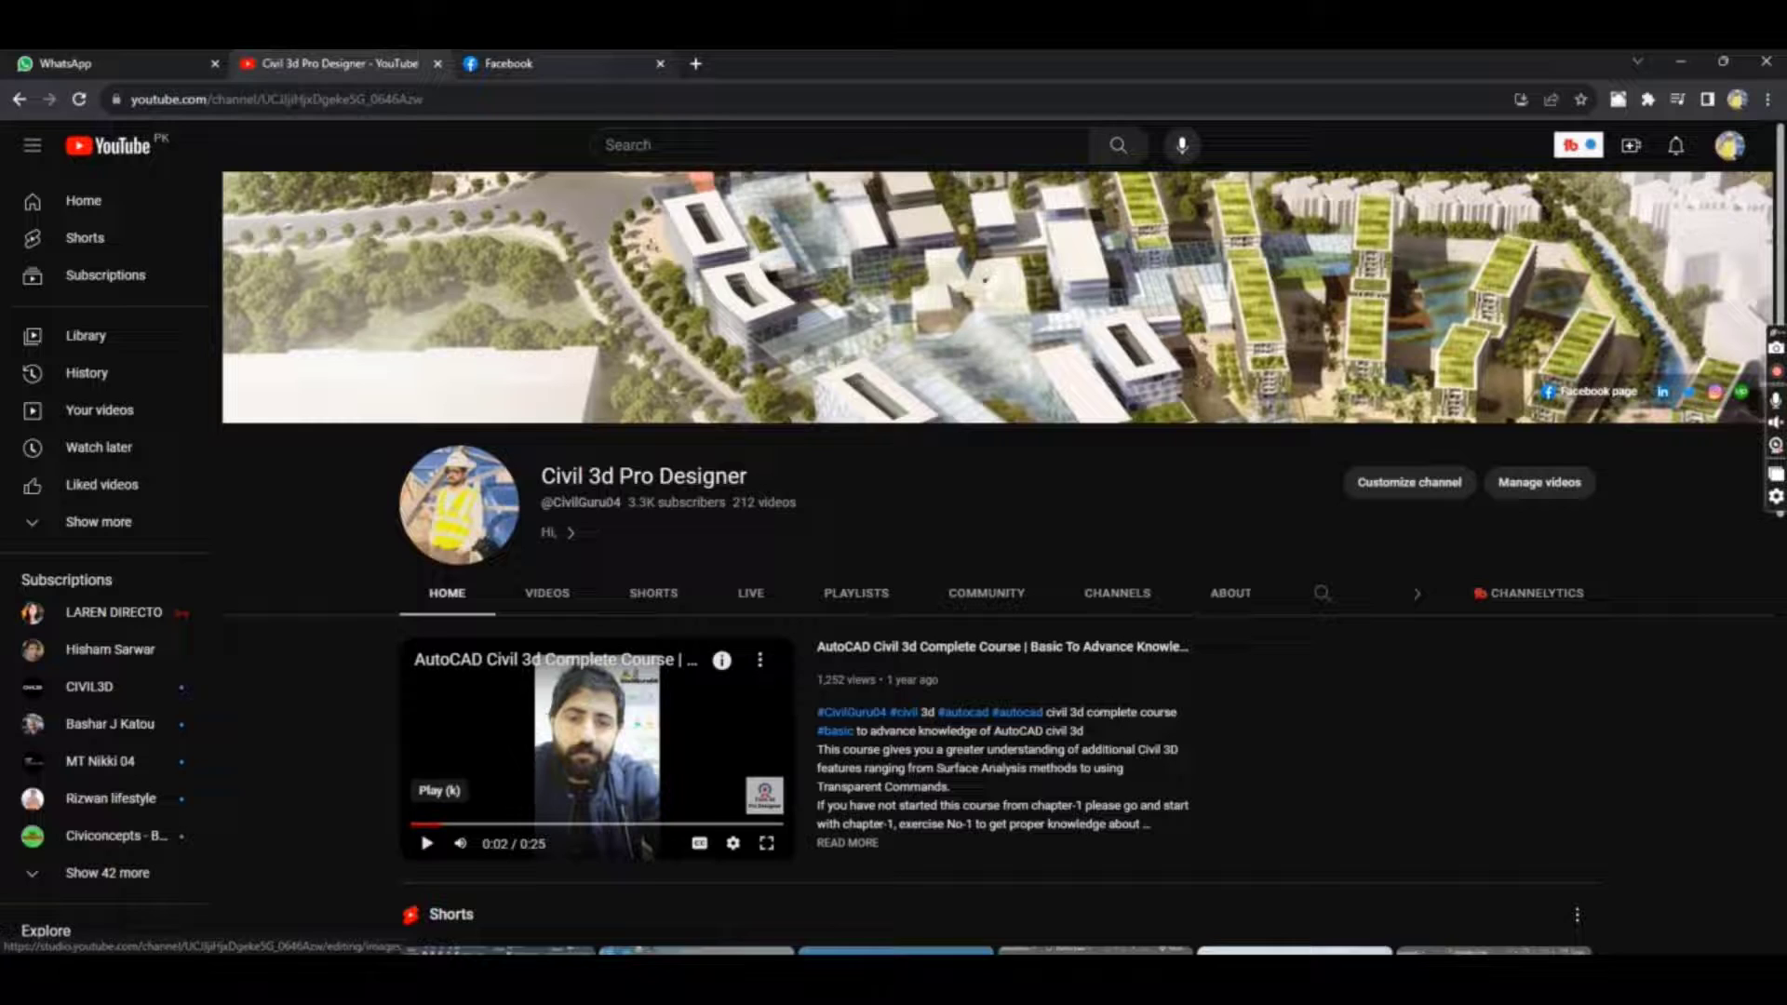
- Open the Civil 3d Pro Designer Facebook page and scroll to its life events and latest posts
{"action": "left_click", "coordinate": [521, 63]}
{"action": "scroll", "coordinate": [915, 578], "scroll_direction": "down", "scroll_amount": 1}
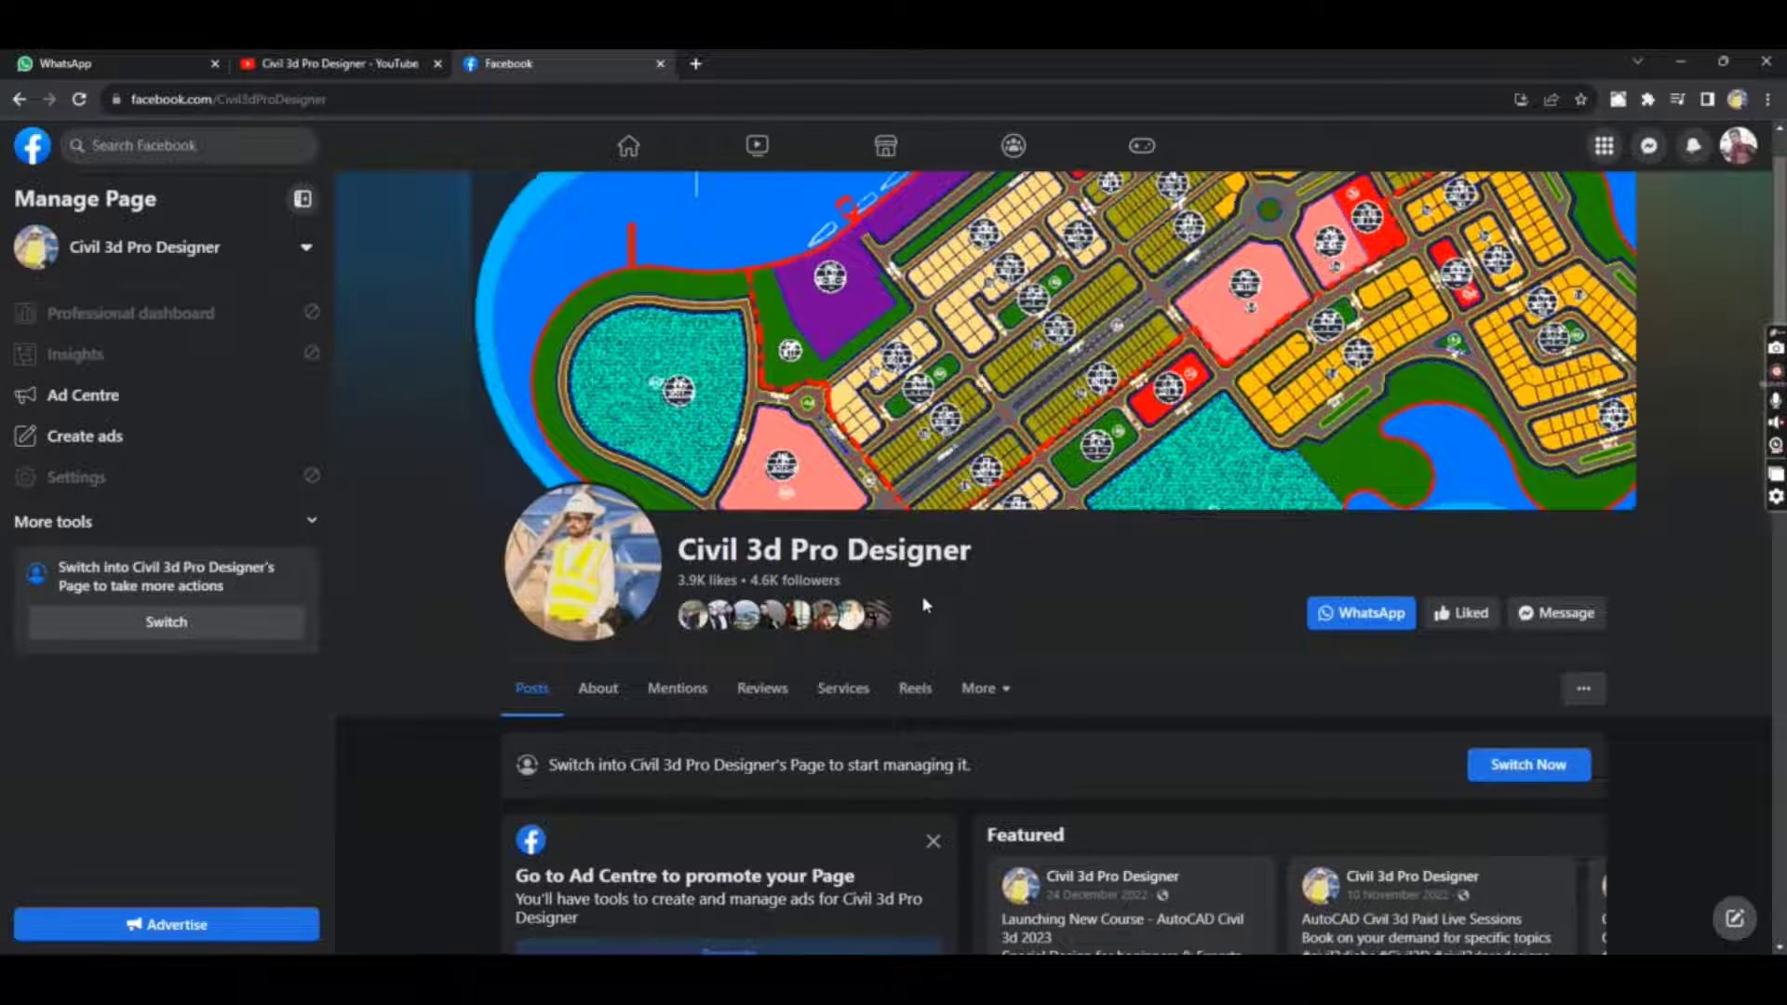
{"action": "scroll", "coordinate": [861, 569], "scroll_direction": "down", "scroll_amount": 10}
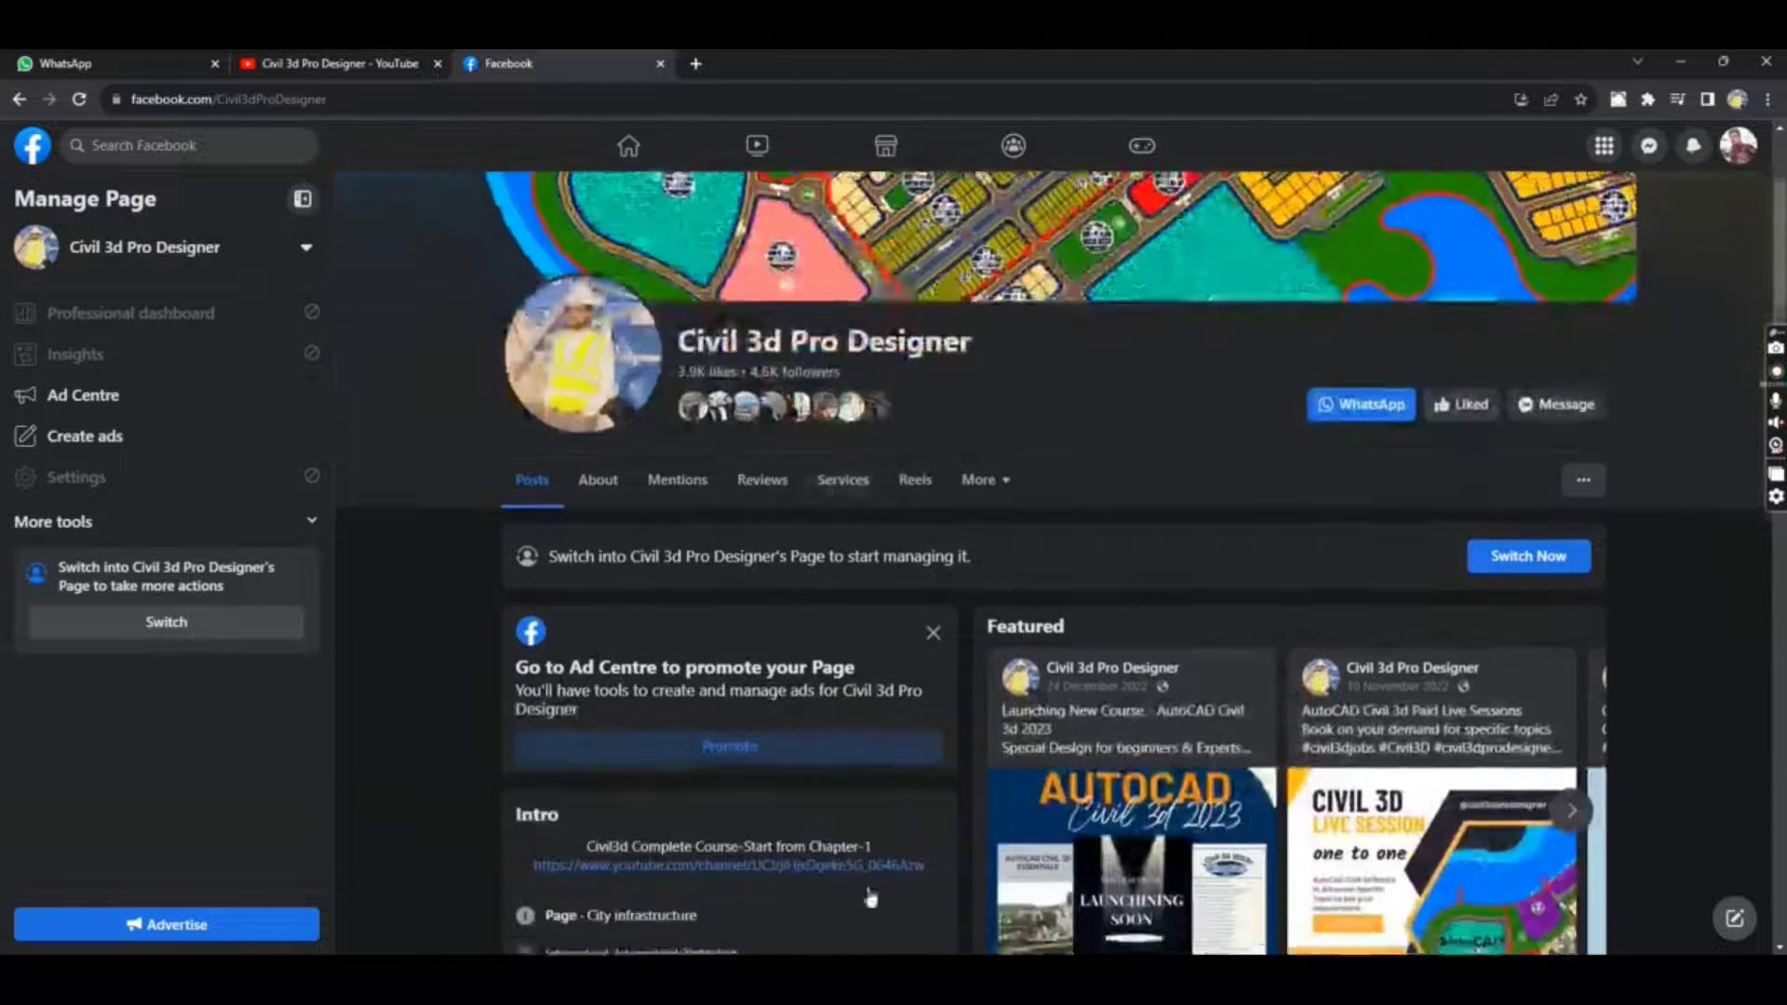
{"action": "scroll", "coordinate": [1053, 767], "scroll_direction": "down", "scroll_amount": 6}
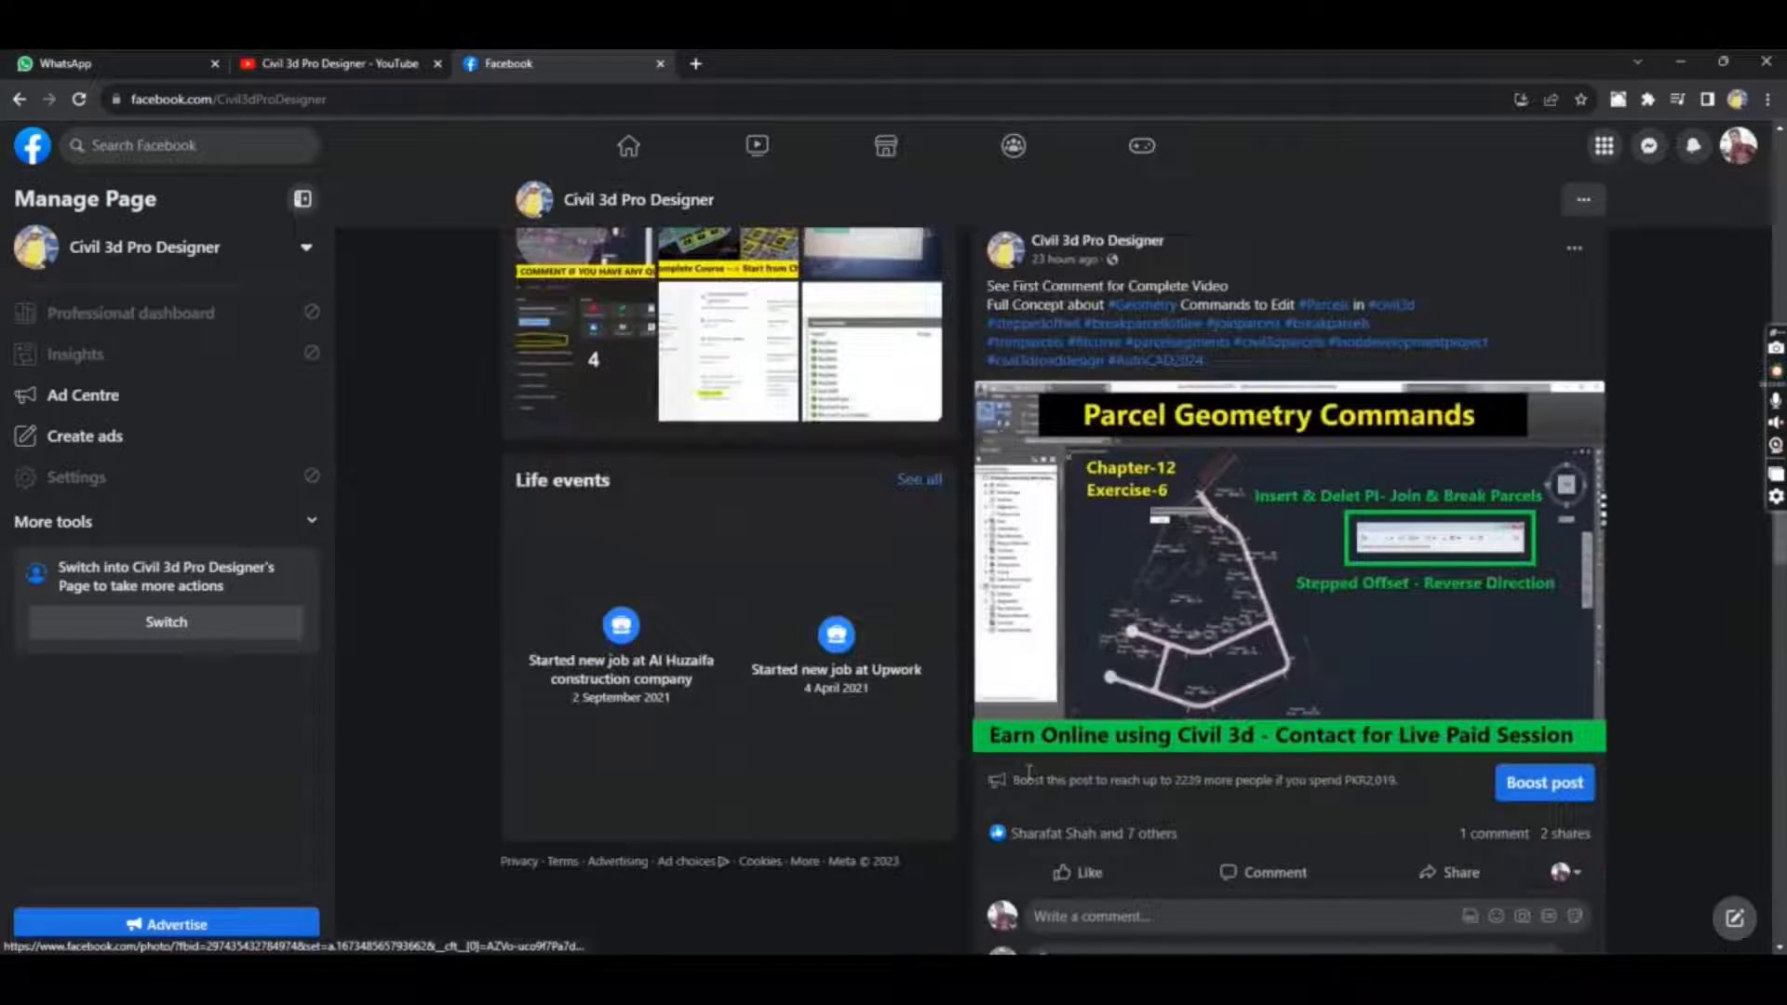